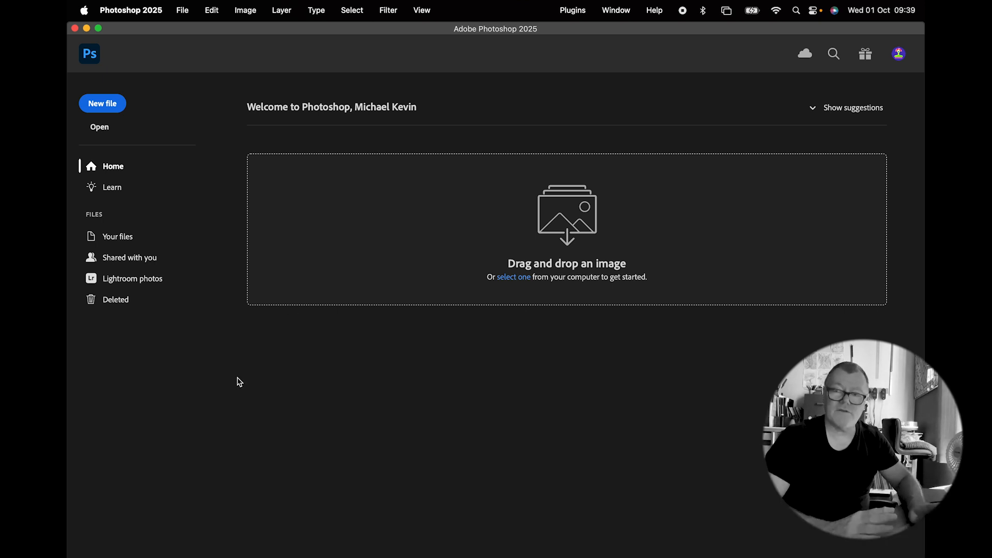
Step: Create a new web document 1080 px wide and 1080 px high at 150 pixels/inch
click(102, 103)
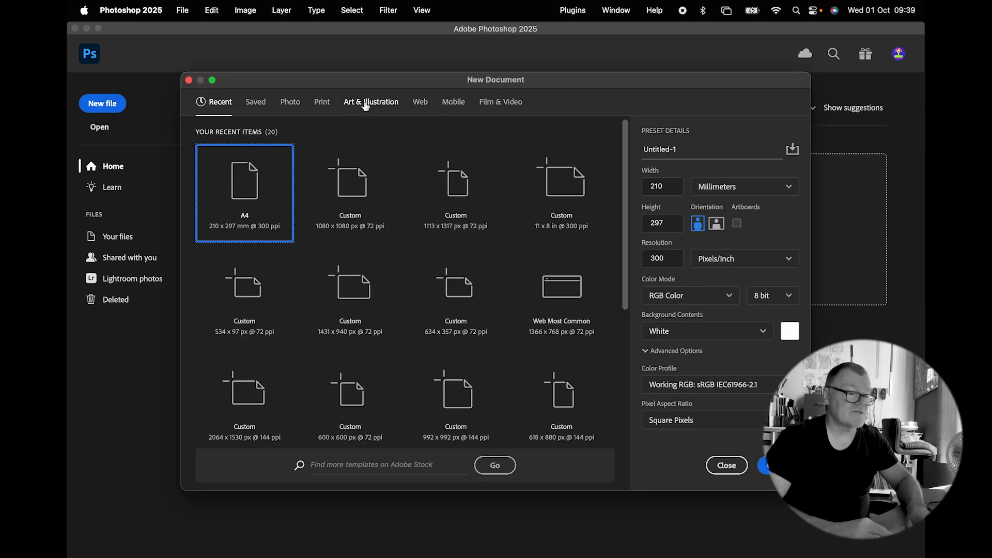
click(420, 102)
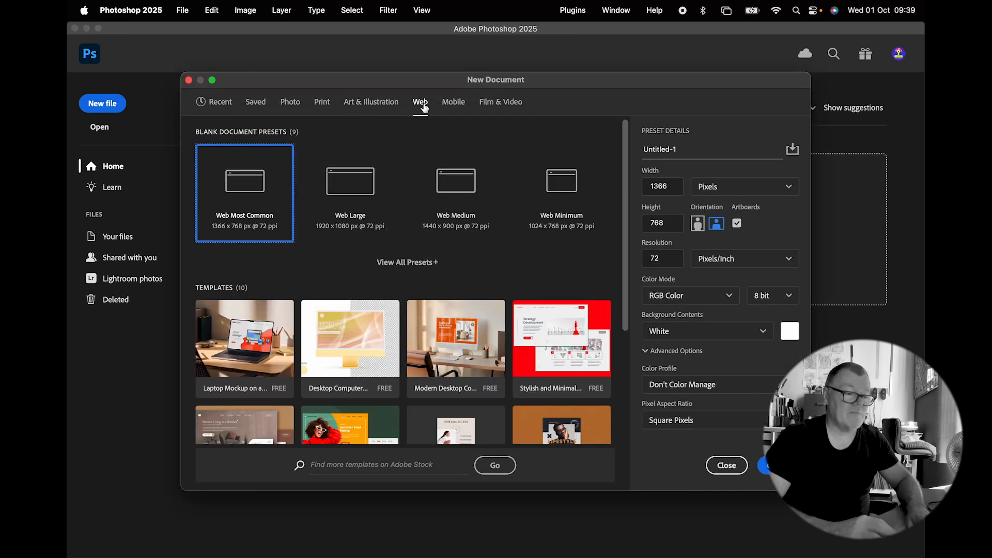
double_click(659, 187)
text(1080)
key(Tab)
text(1080)
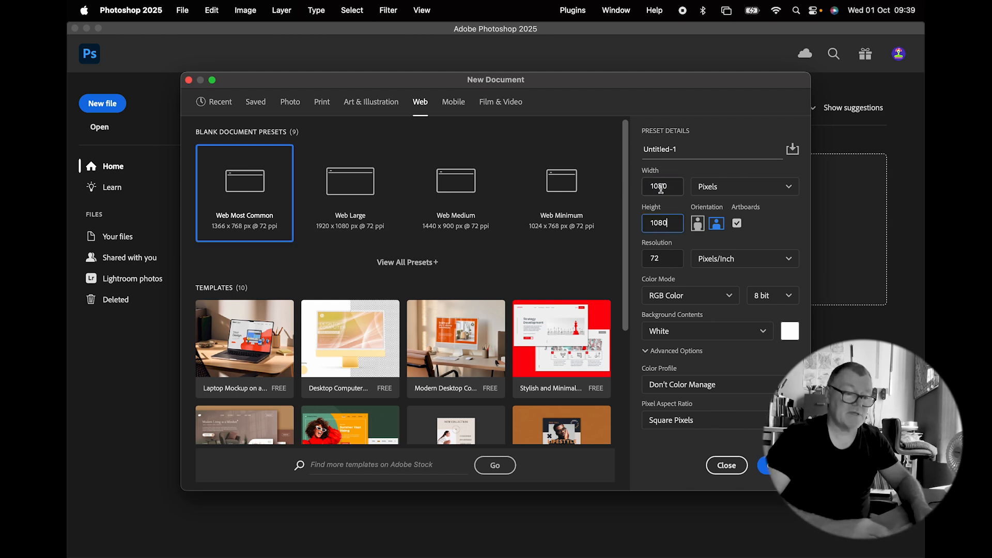
click(665, 264)
text(15)
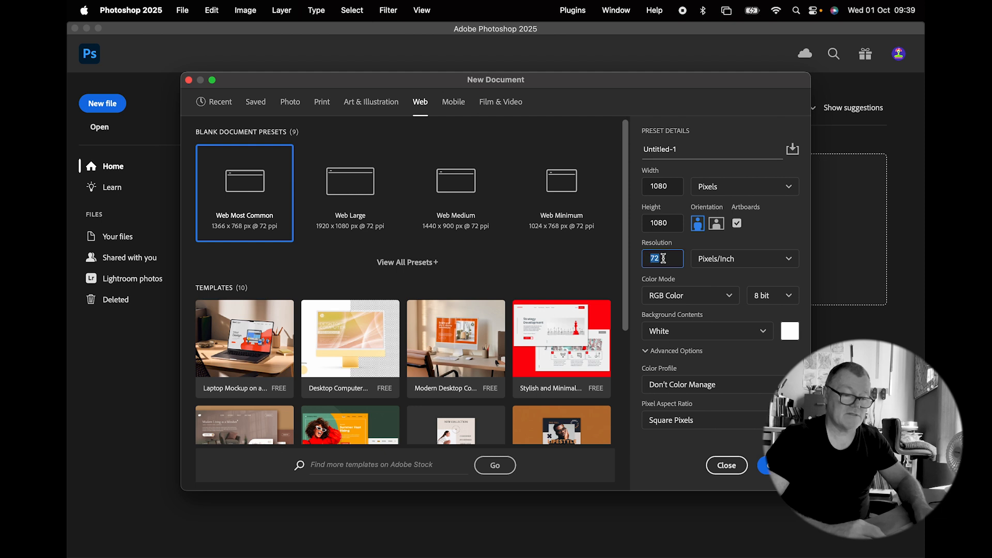
text(0)
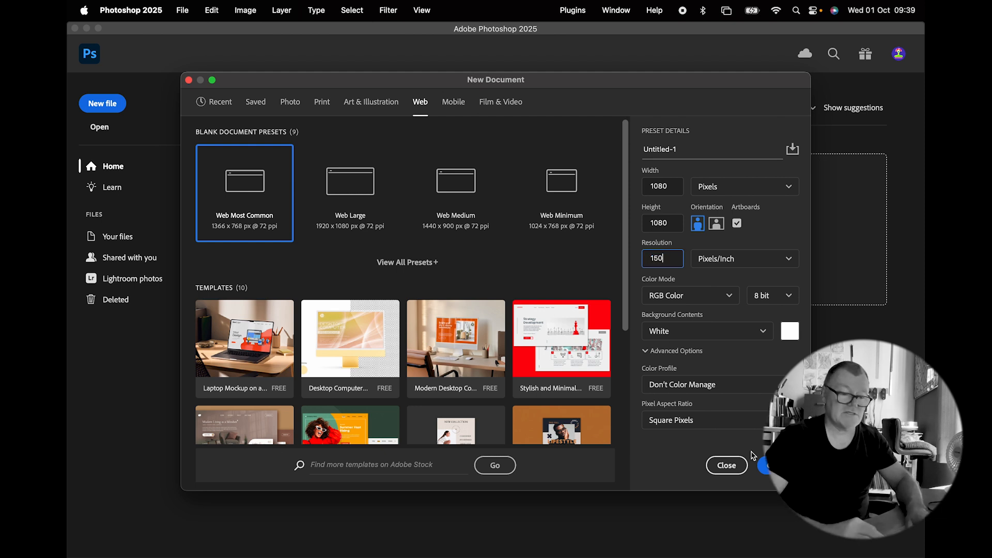
key(Return)
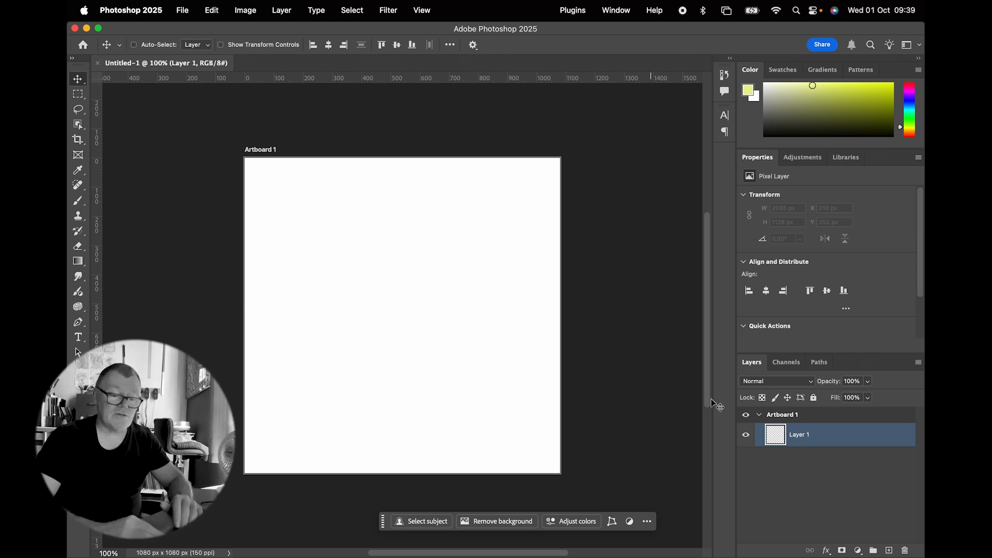
Step: Select the artboard and rename it Instagram Post
click(771, 416)
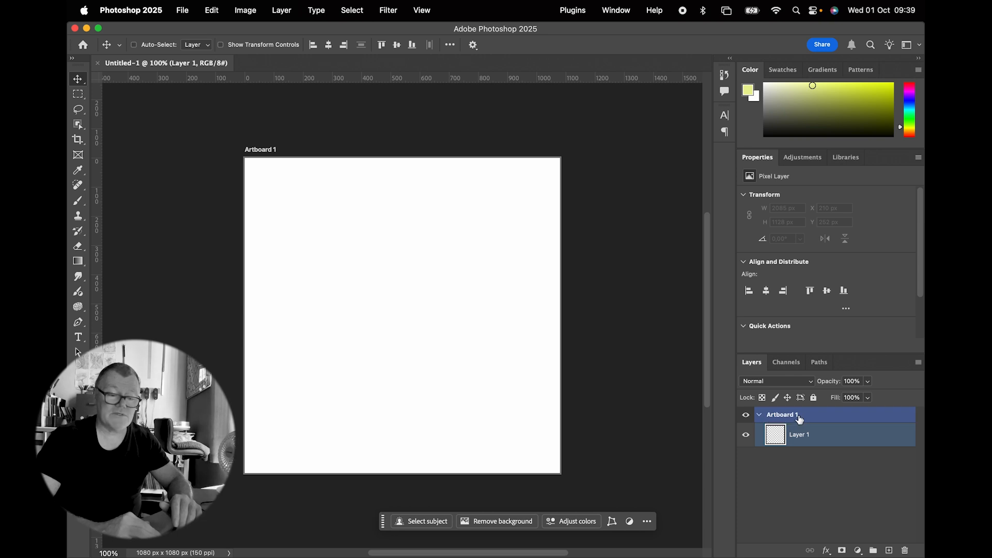
key(shift+v)
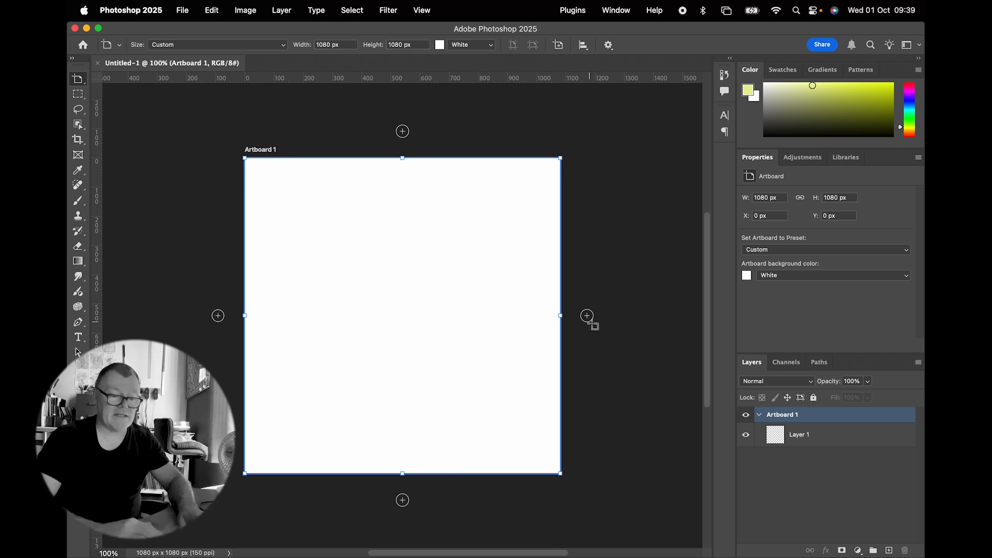
double_click(785, 419)
text(Inst)
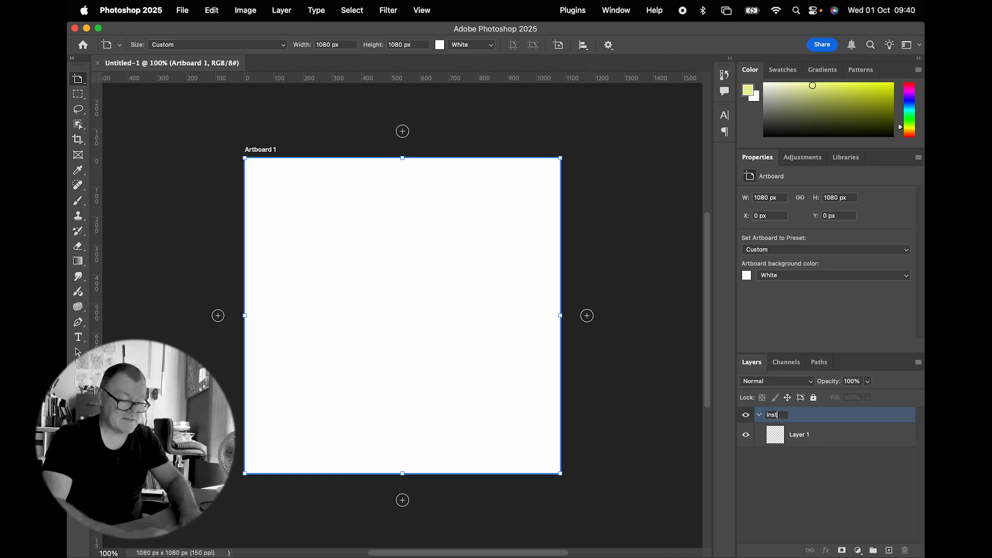
text(agram Ac)
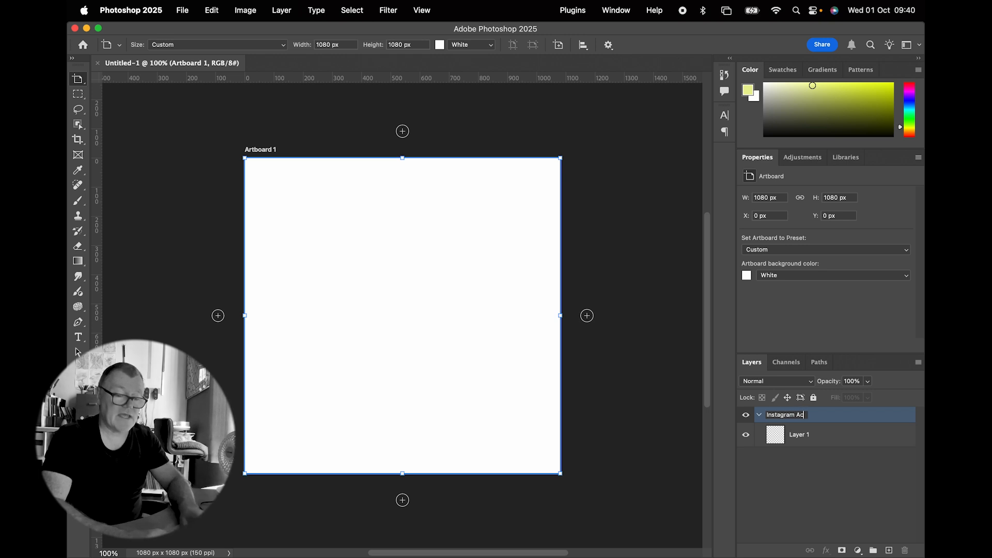
key(BackSpace)
key(BackSpace)
key(BackSpace)
text(Post)
key(Return)
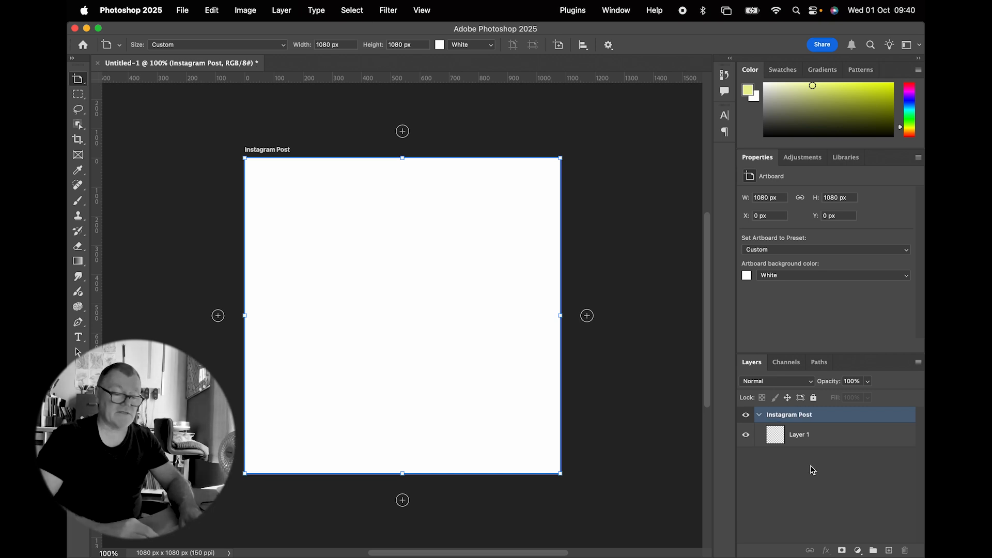
Step: Place Sky.jpg from the Working with Layers folder as an embedded image
click(183, 11)
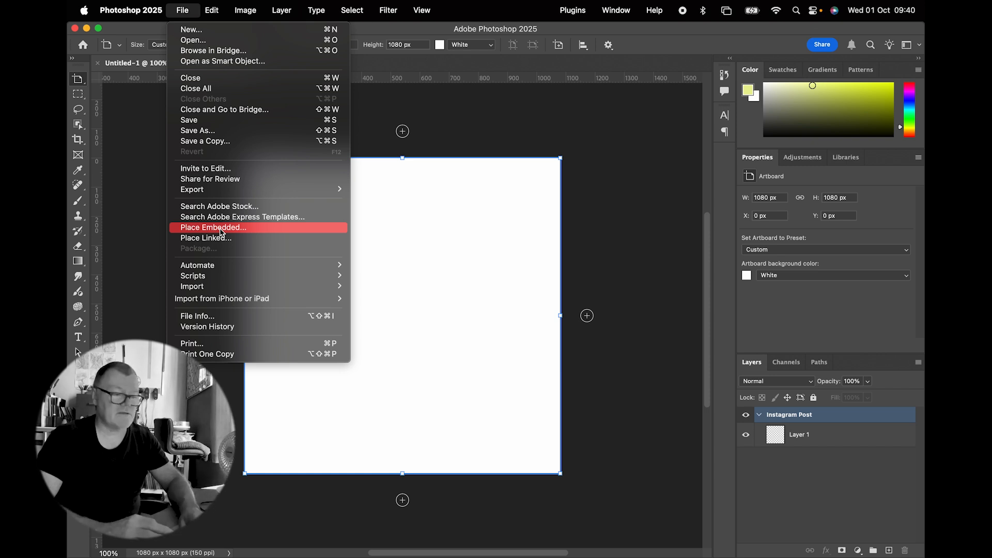
click(244, 229)
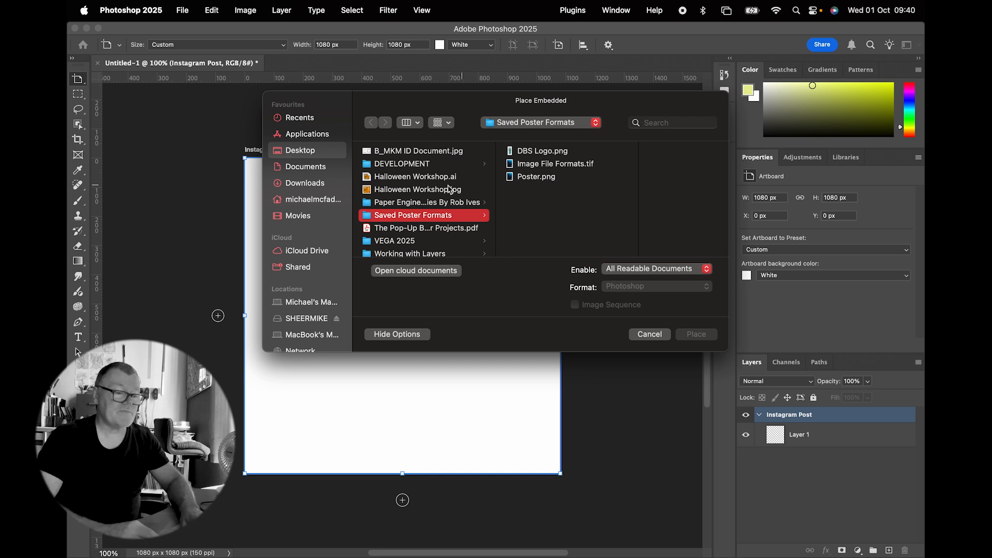
scroll(419, 227, down, 1)
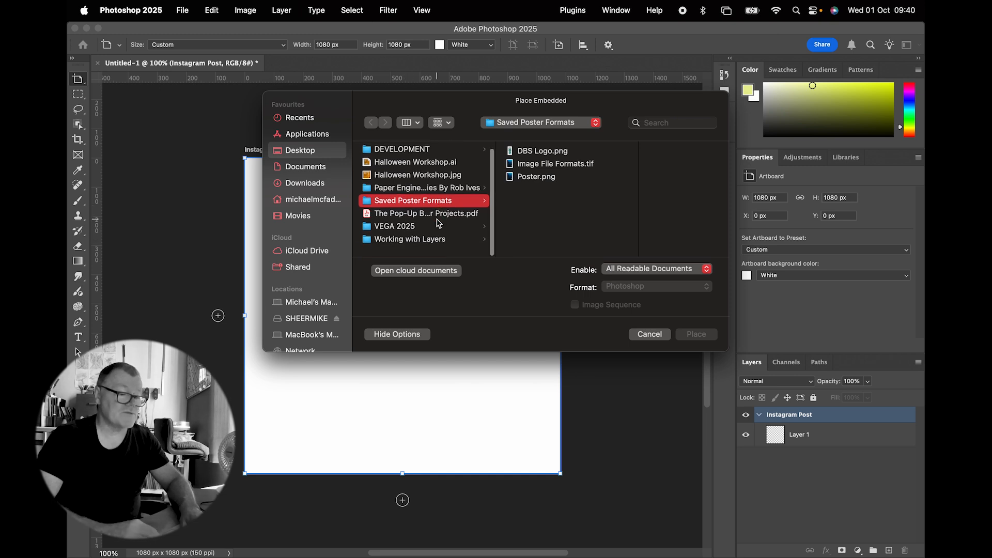
click(432, 246)
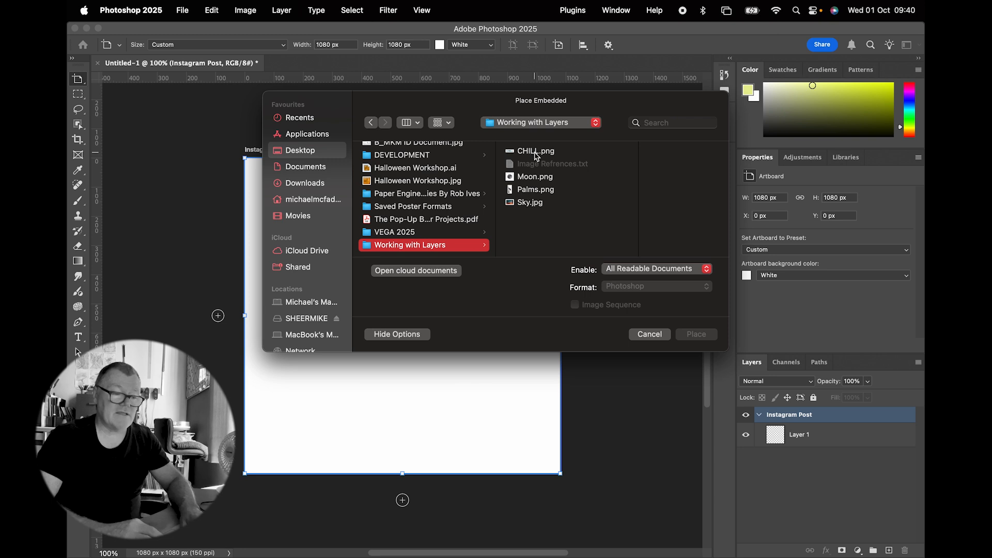
click(529, 202)
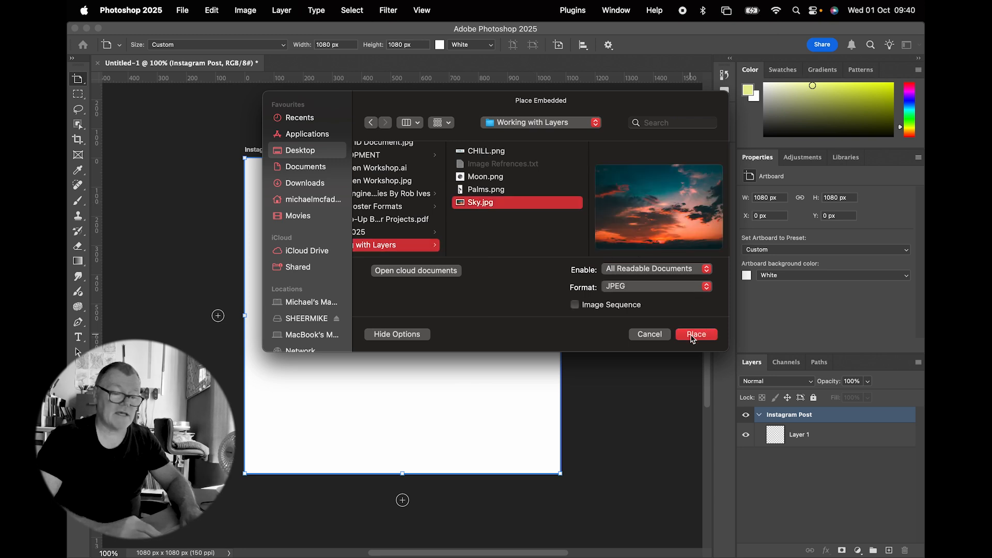
click(695, 335)
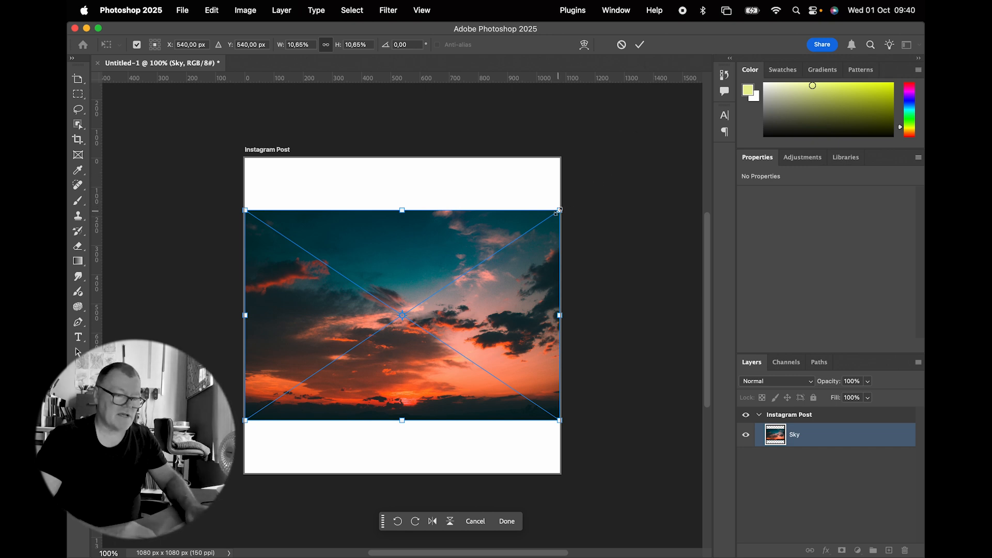
Step: Enlarge the sky image to about 1668 × 1112 px so it covers the artboard, and lock its layer
drag(559, 210, 652, 166)
key(Return)
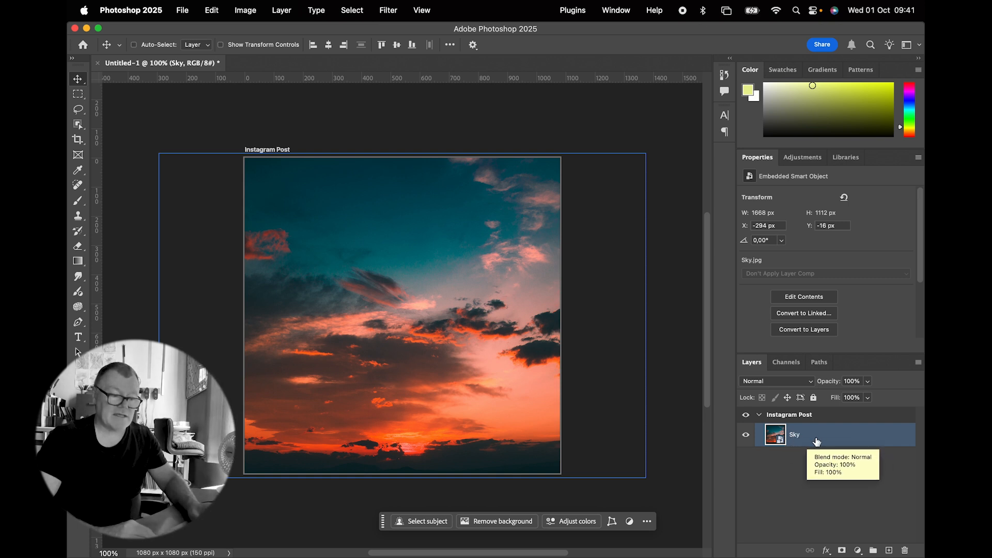
click(813, 398)
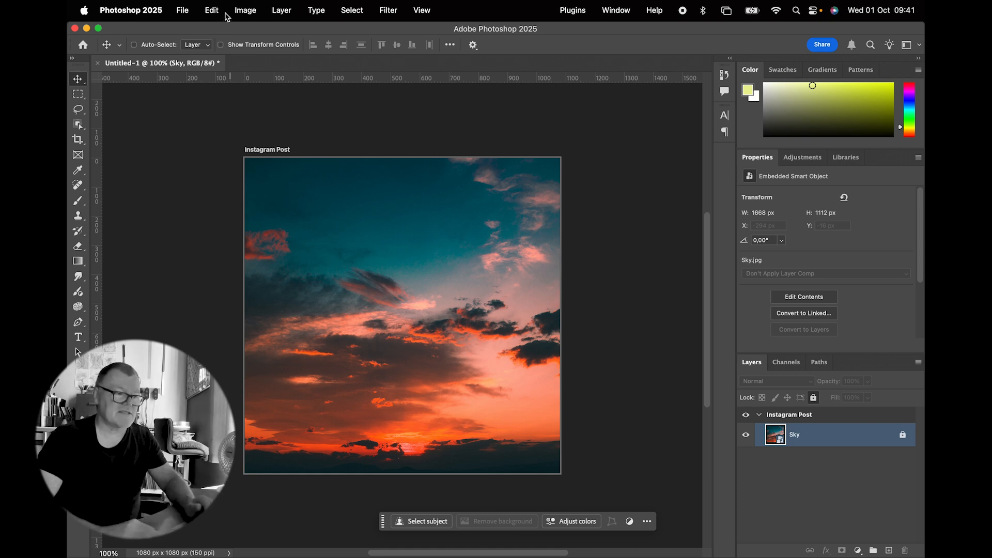
Step: Place Palms.png from the Working with Layers folder as an embedded image
click(182, 10)
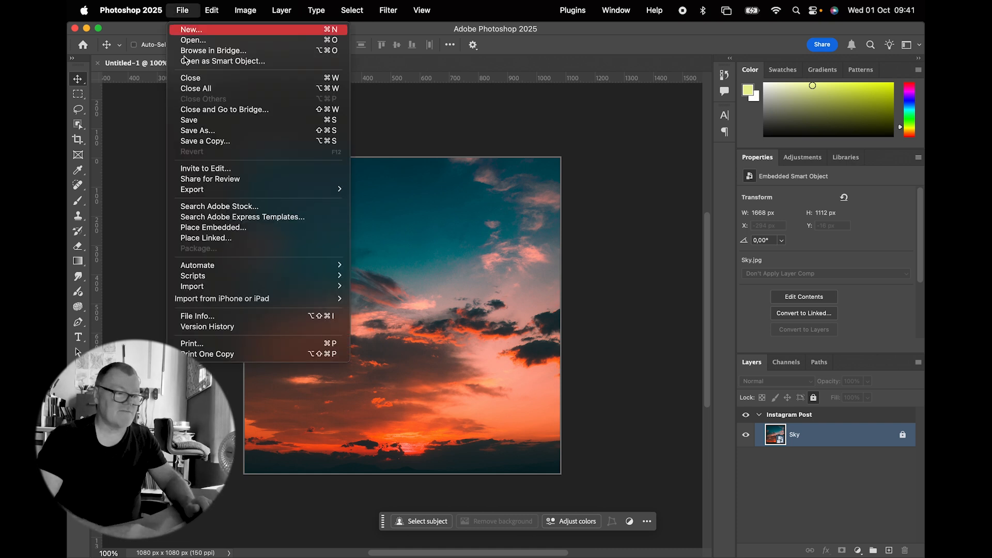
click(220, 227)
click(535, 190)
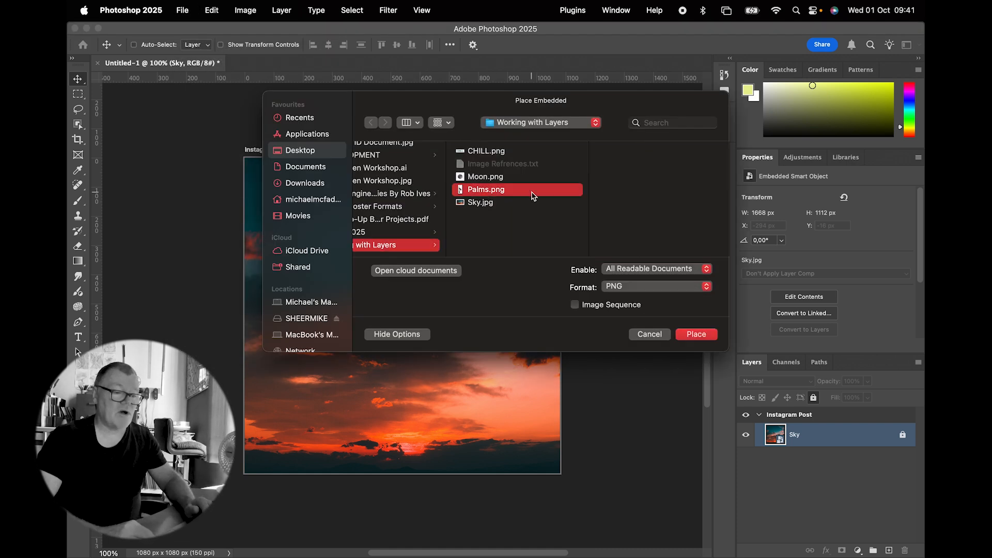
click(695, 335)
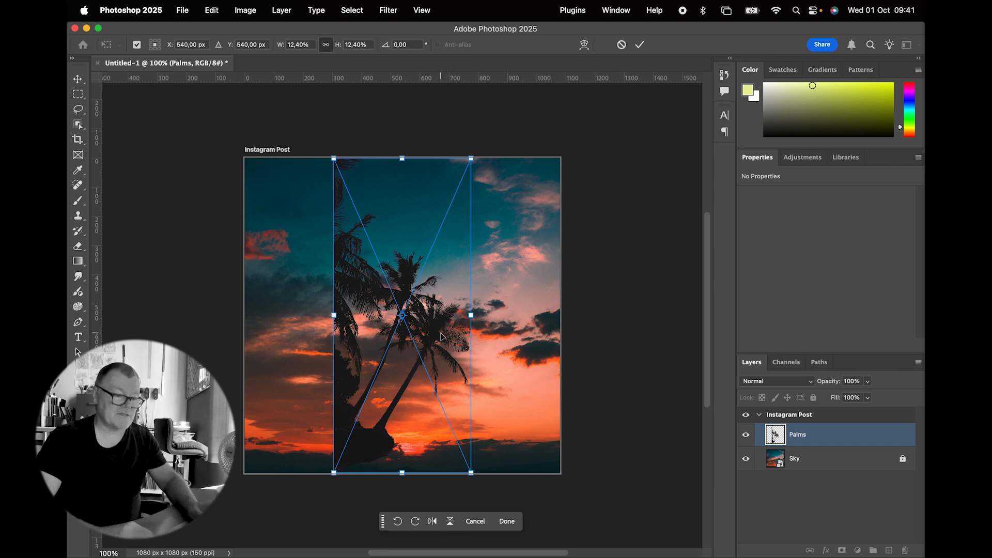
Step: Move the palms to the artboard's left edge, about 123 px down from its top, and commit the placement
drag(440, 337, 350, 371)
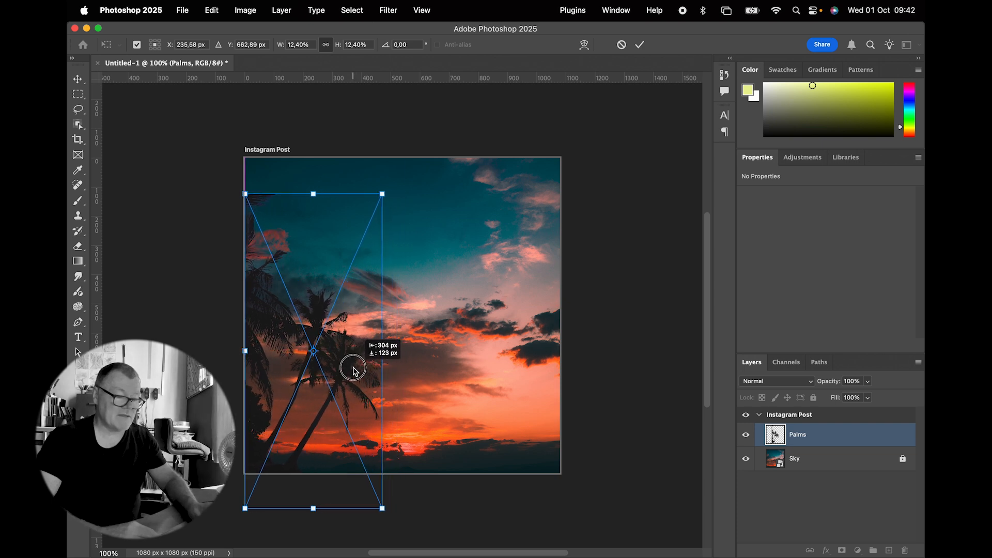
click(421, 12)
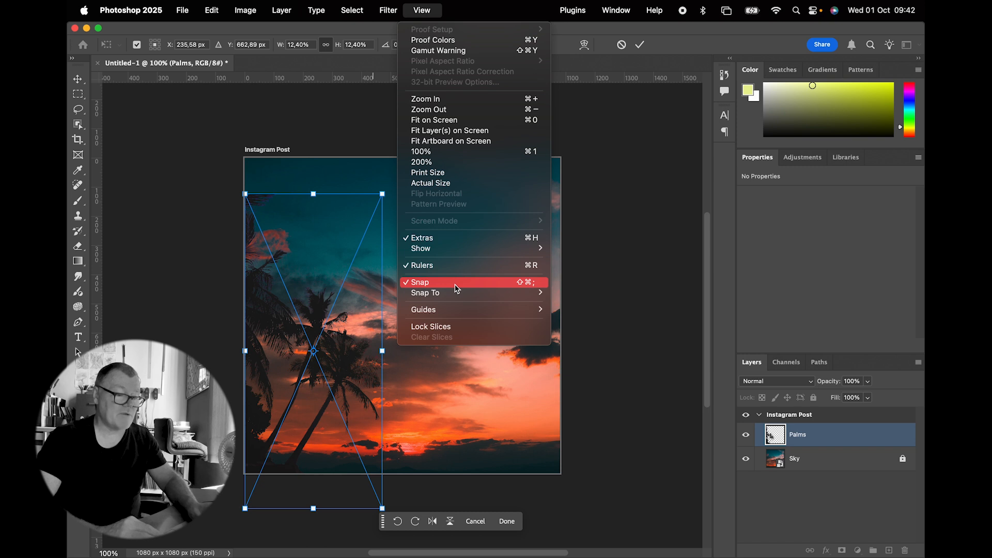
click(422, 11)
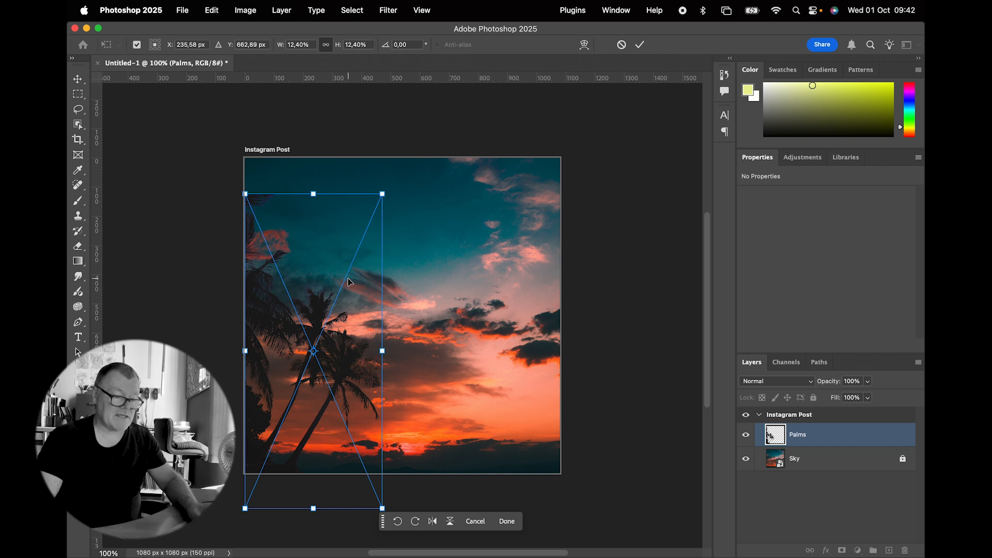
key(Return)
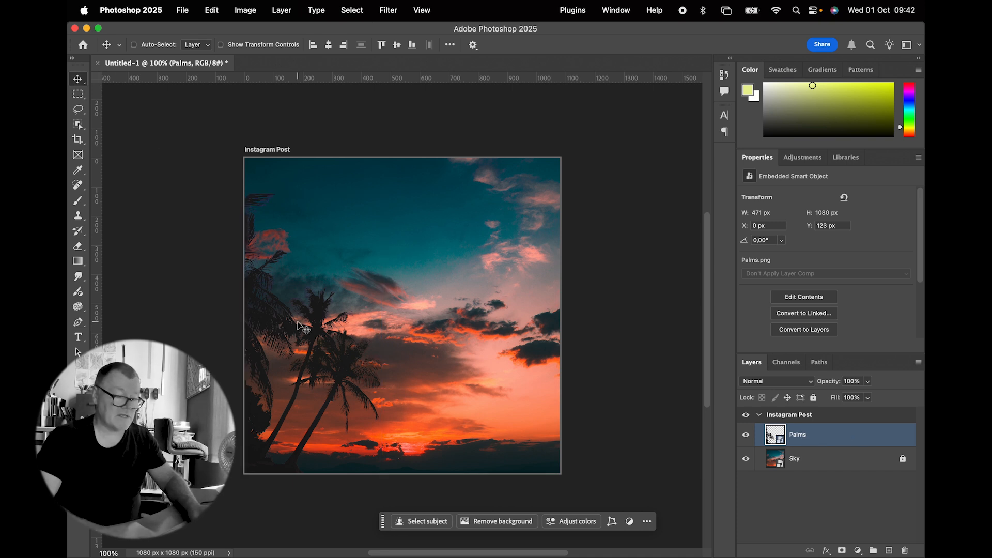
Step: Try making a copy of the palms about 355 px to the right, and undo it
drag(295, 326, 396, 327)
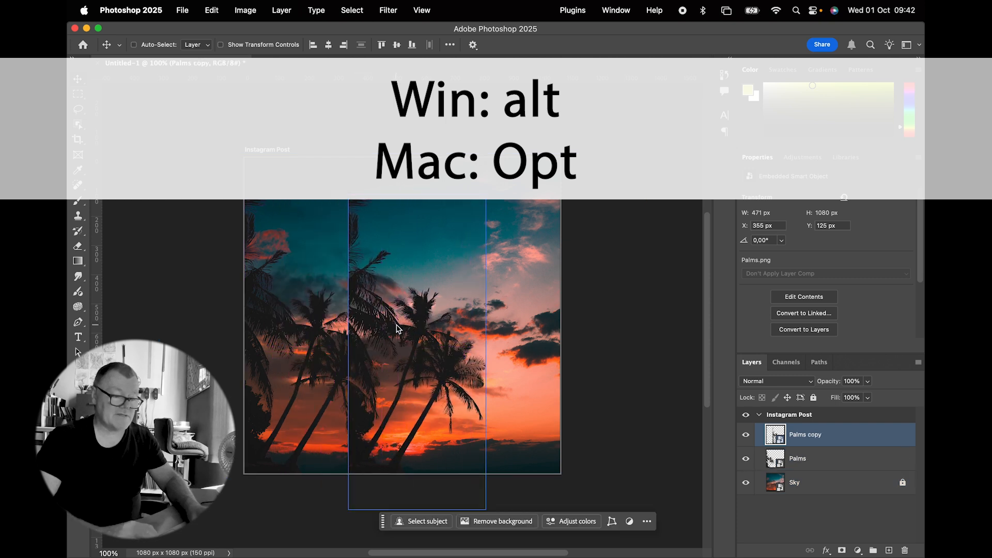
key(super+z)
Step: Duplicate the Palms layer within the Instagram Post artboard under the name Palms 2
super+click(828, 436)
right_click(828, 437)
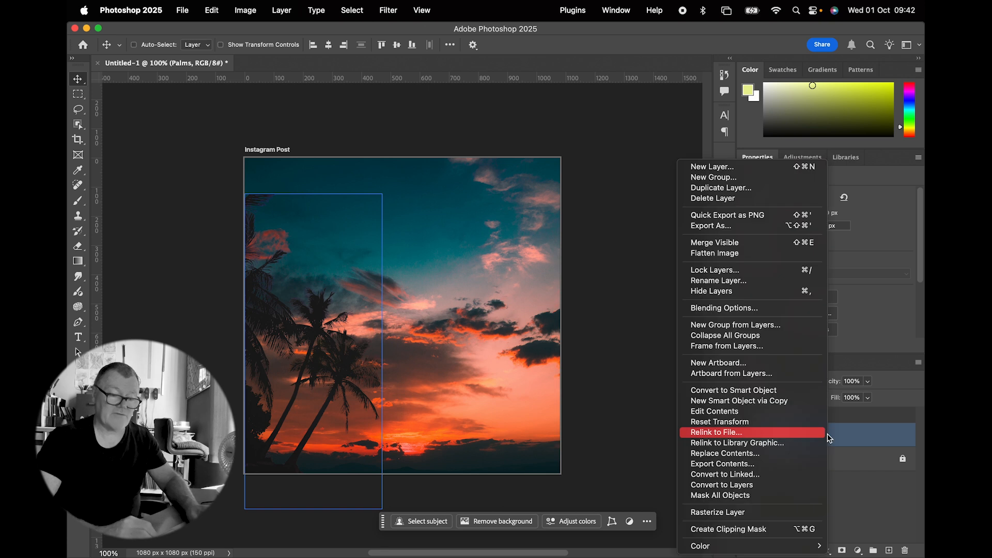
click(779, 189)
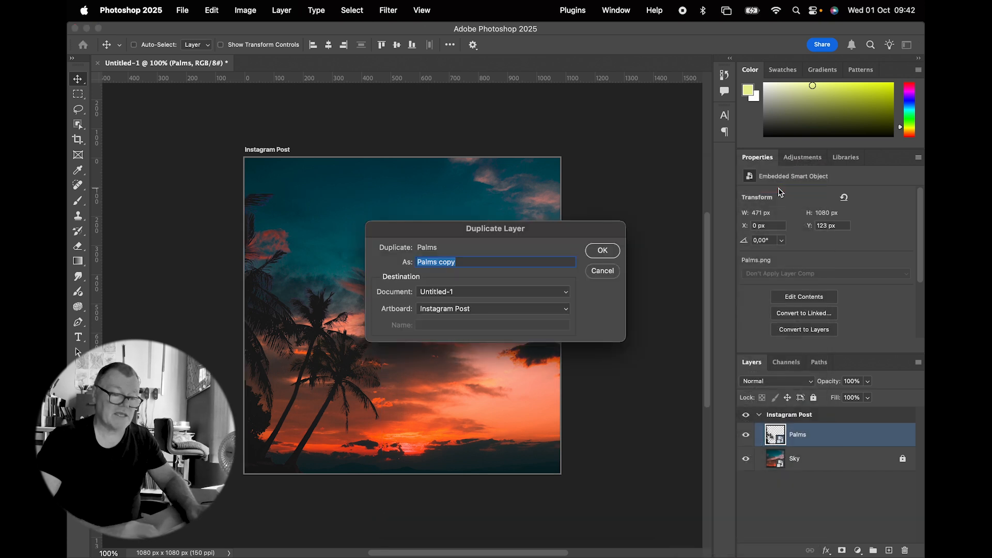
click(465, 262)
key(BackSpace)
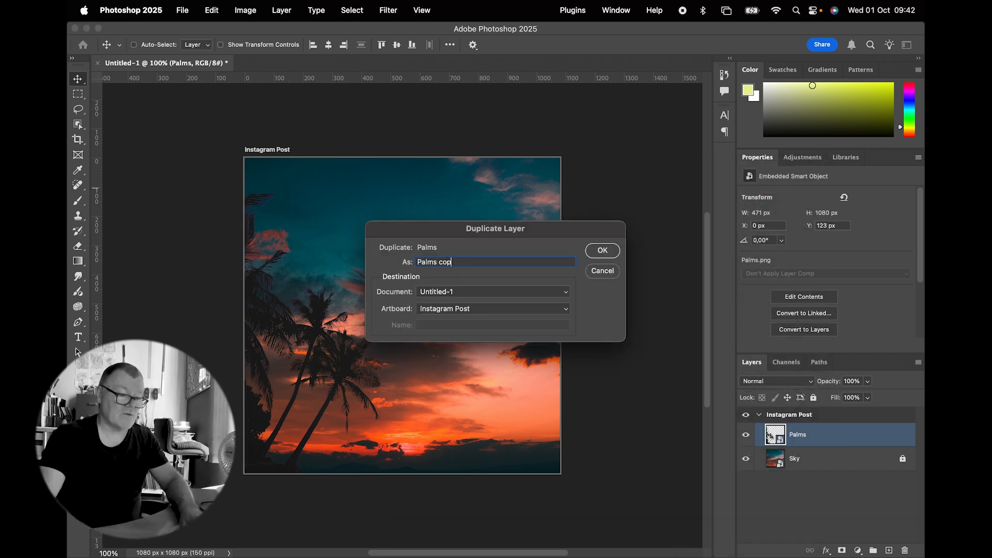
key(Return)
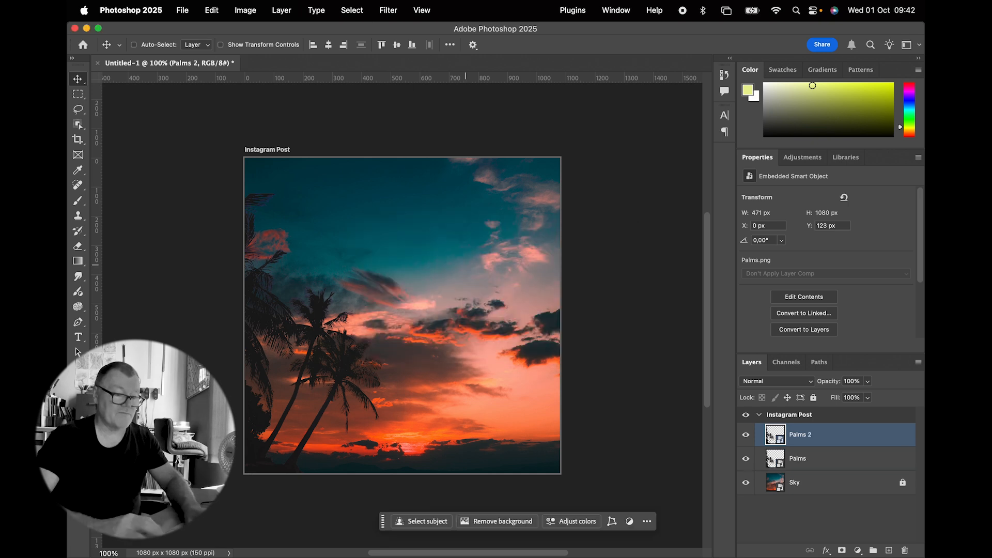
Step: Move the Palms 2 layer to the artboard's right edge at X 609 px and flip it horizontally
drag(282, 315, 457, 331)
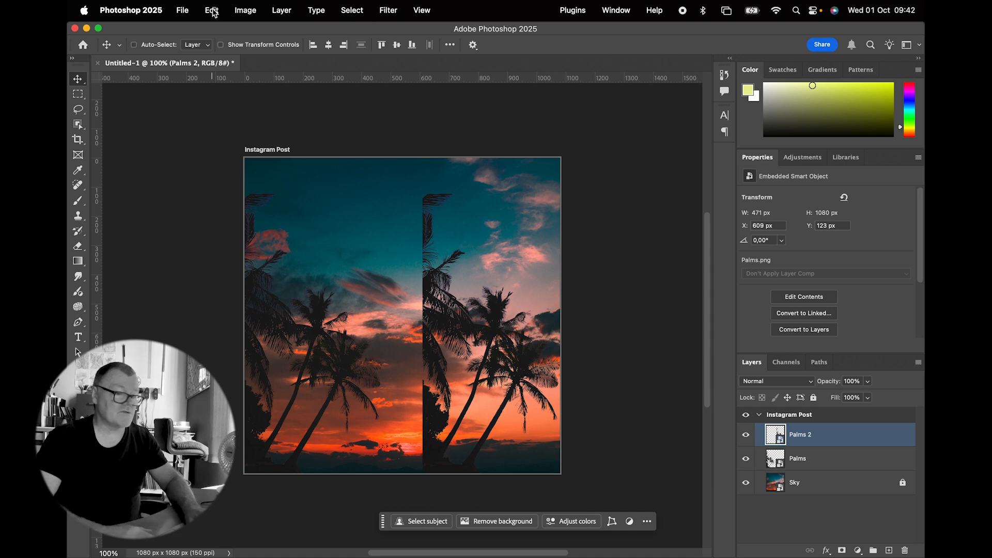
click(212, 11)
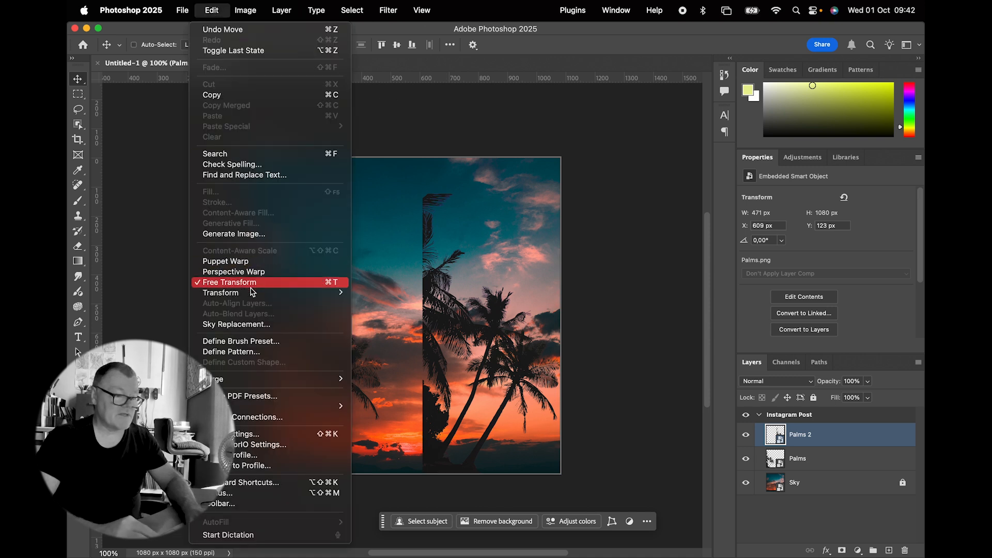
mouse_move(310, 292)
click(400, 499)
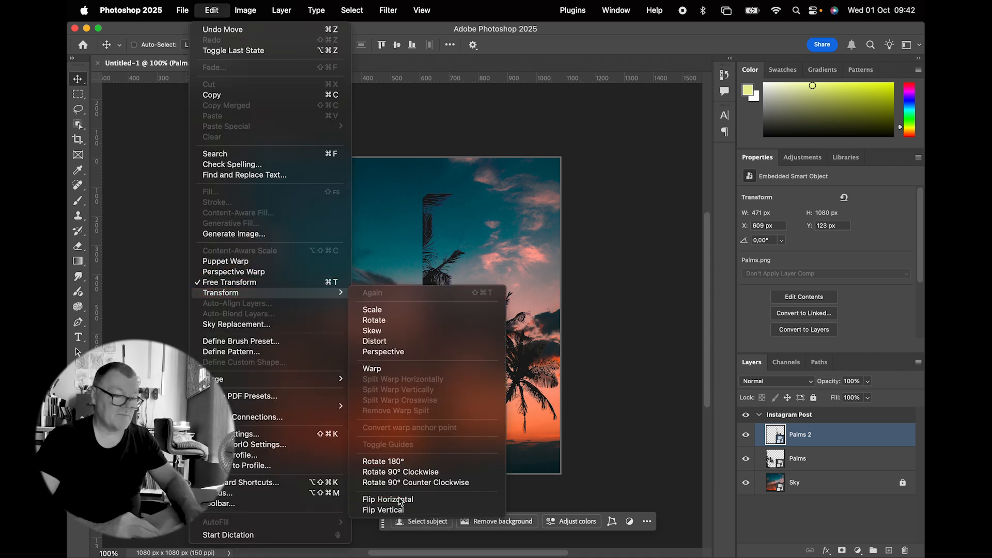
drag(543, 322, 544, 323)
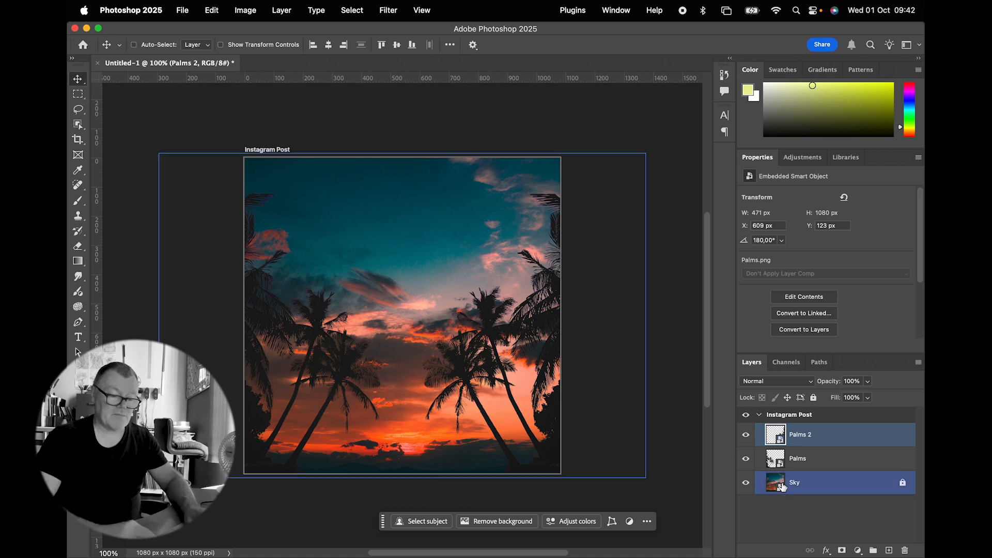
Step: Rename the original palms layer to Palms 1 and group it with Palms 2 in a group named Palms
double_click(797, 458)
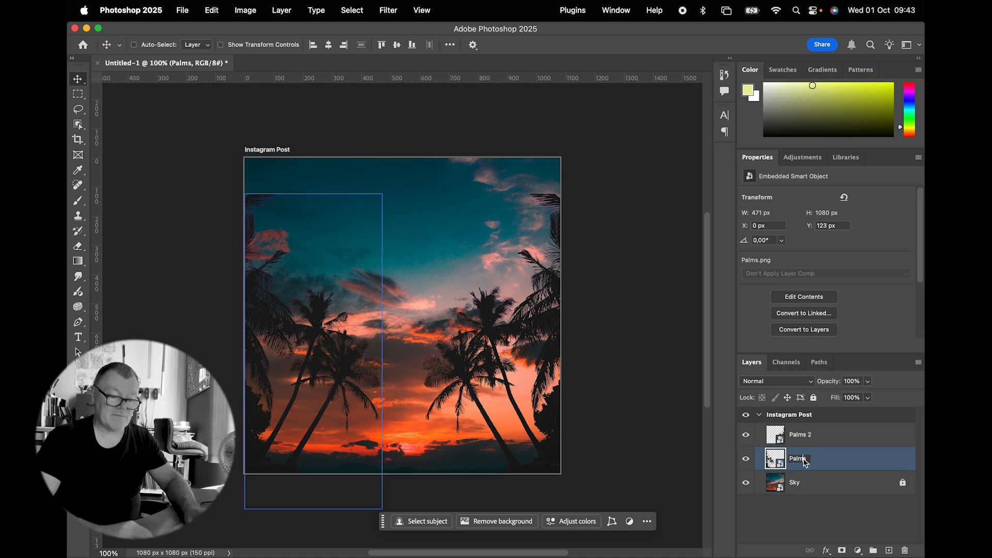
text(1)
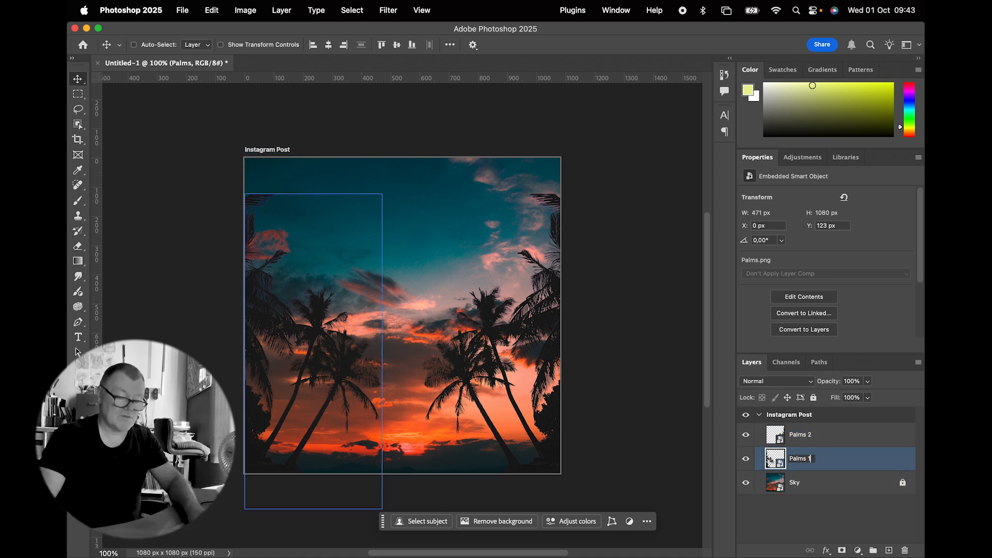
shift+click(833, 441)
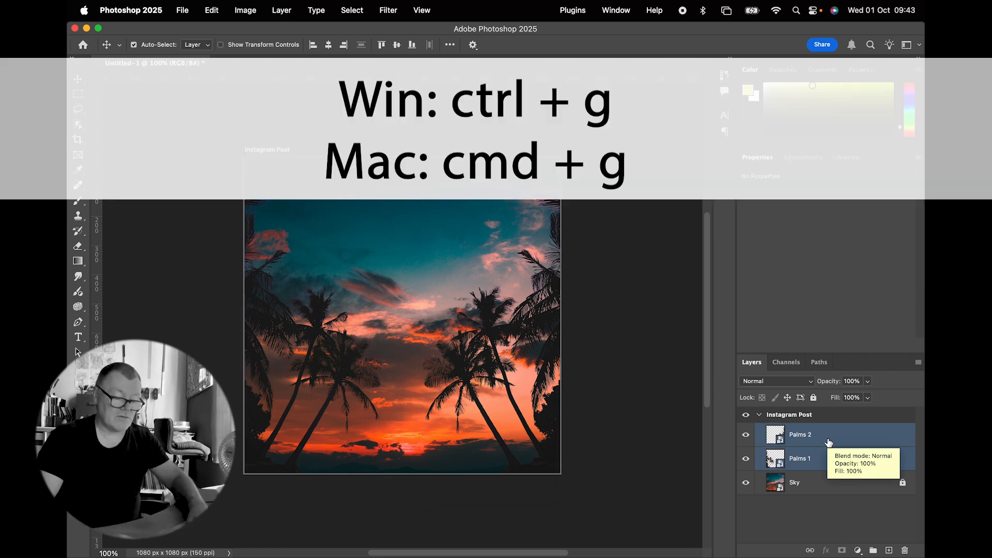
key(super+g)
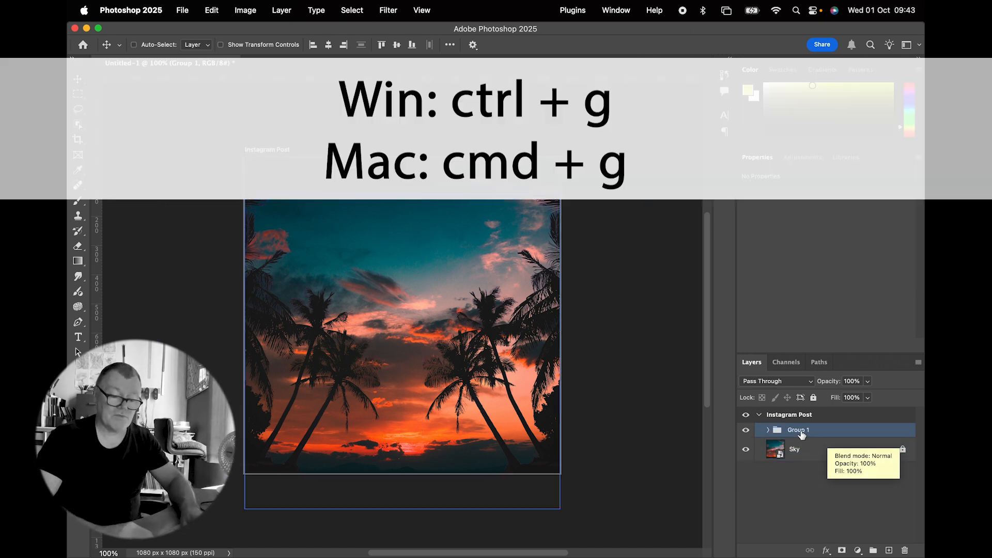
double_click(801, 432)
text(Palms)
key(Return)
click(807, 494)
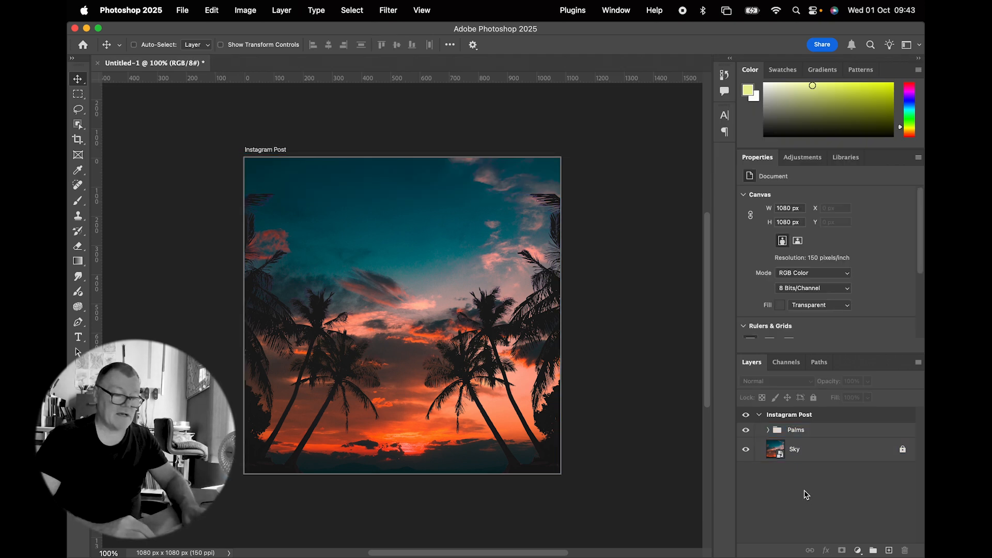
Step: Duplicate the locked Sky layer directly above itself, beneath the Palms group
click(820, 457)
super+click(376, 291)
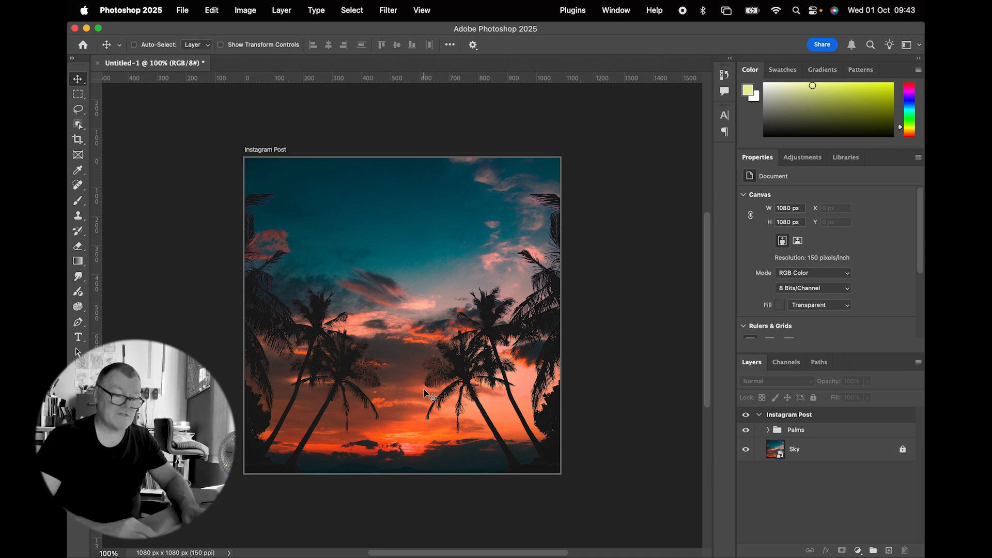
click(815, 458)
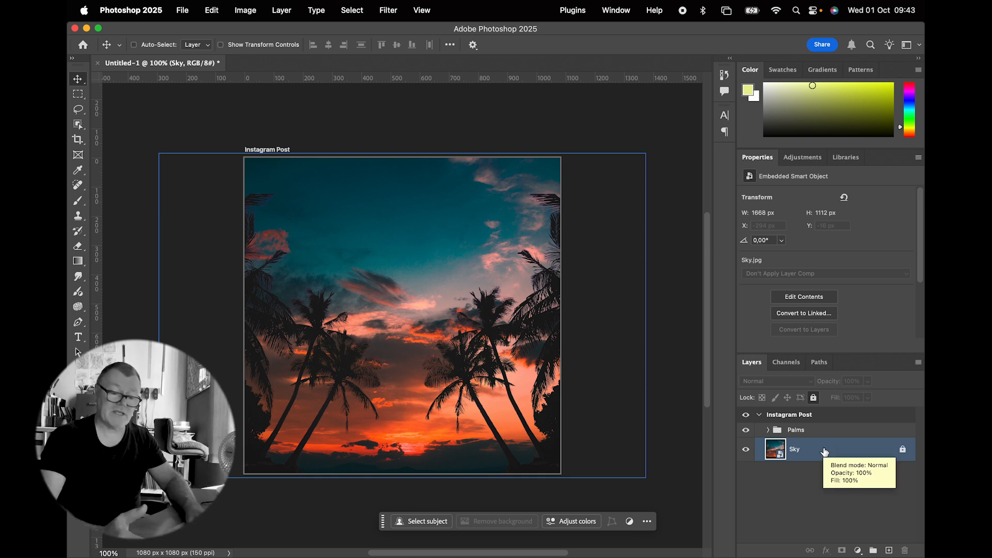
key(super+j)
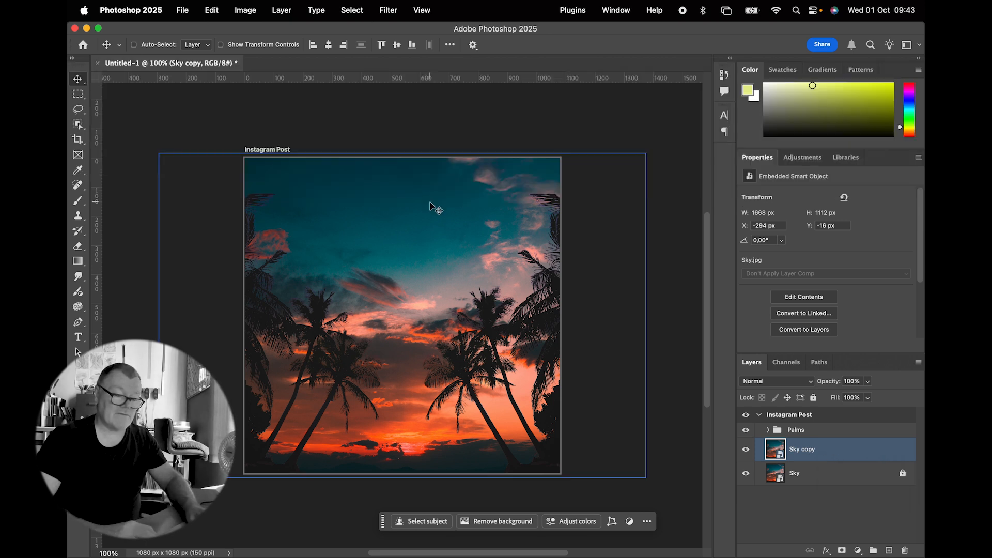
Step: Flip the Sky copy vertically, squash it to about -5.44% height, and place it over the artboard's lower part as a water reflection
key(super+t)
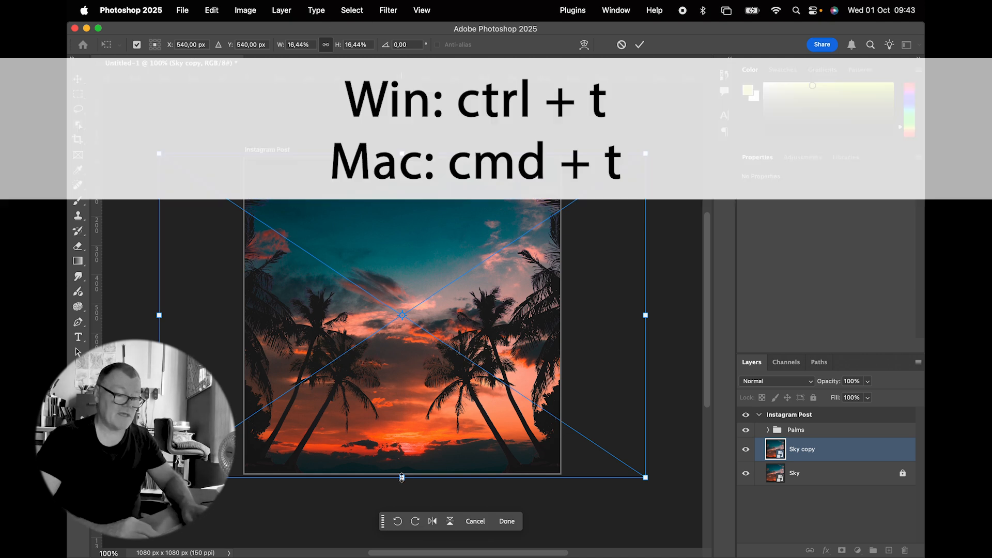
drag(402, 478, 413, 382)
drag(405, 151, 403, 485)
drag(423, 387, 433, 410)
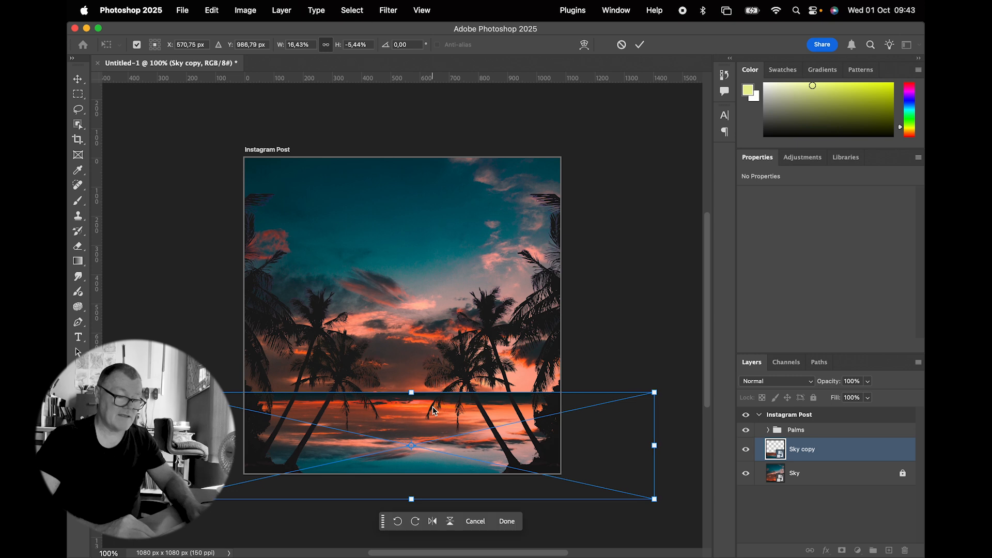
Step: Unlock the Sky layer and compress it upward to about 867 px high so its lower edge meets the reflection
shift+click(852, 475)
click(839, 474)
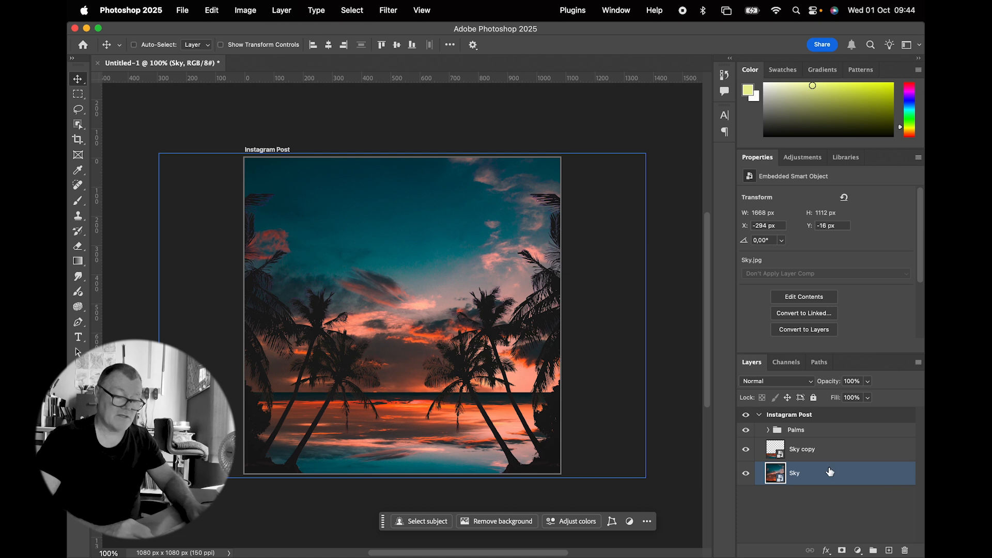
key(super+t)
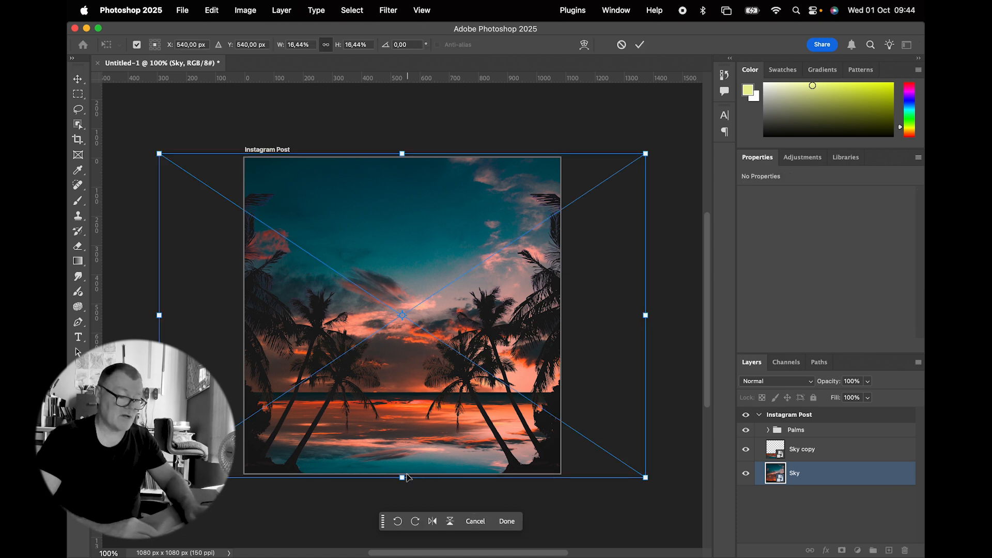
drag(403, 476, 410, 404)
key(Return)
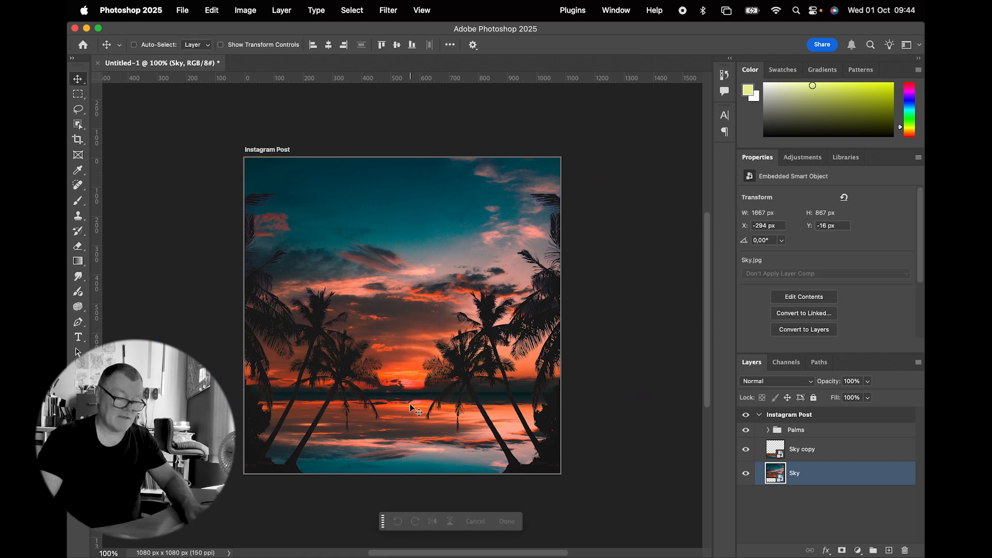
click(772, 503)
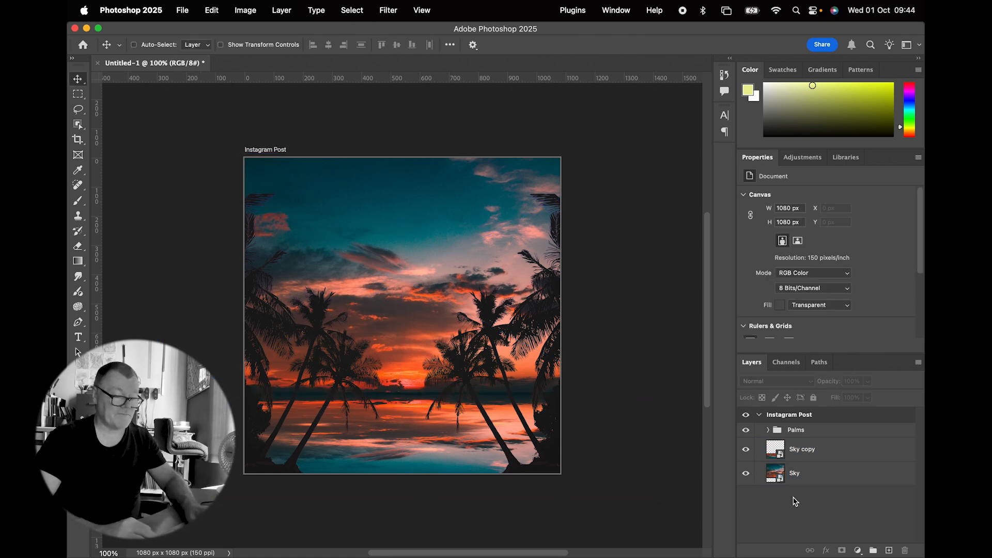
Step: Group the Sky copy and Sky layers in a group named Sunset Bg
click(798, 452)
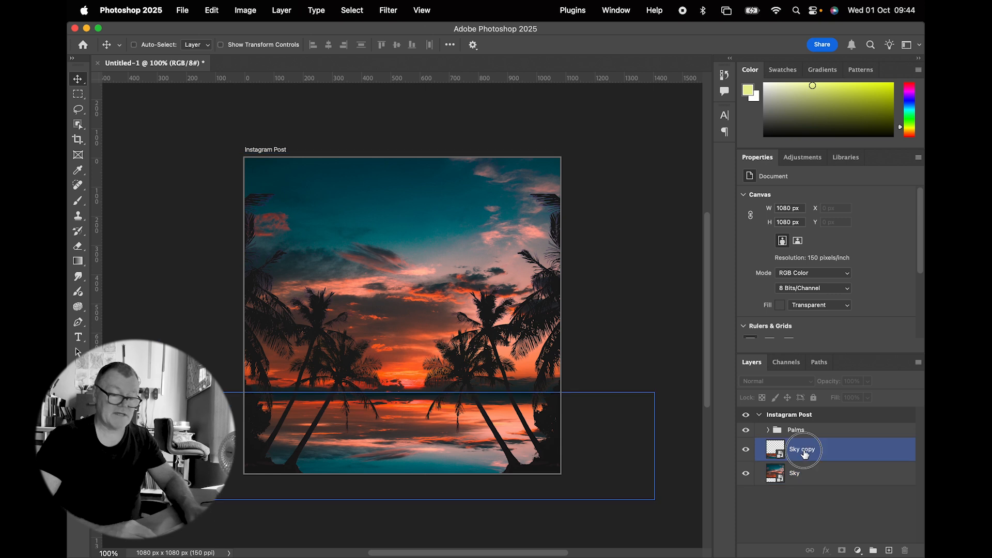
shift+click(804, 475)
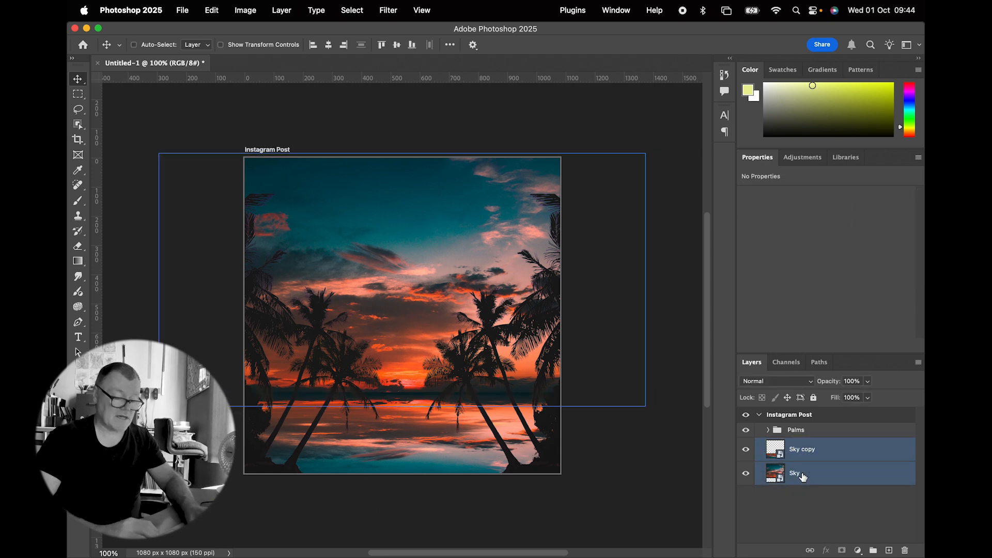
key(super+g)
double_click(798, 445)
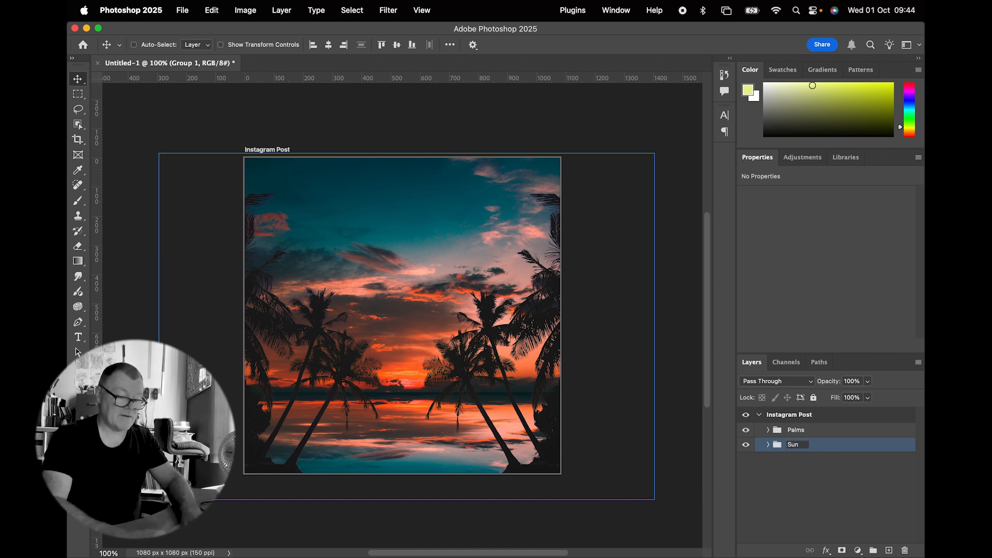
text(Sunset Bg)
key(Return)
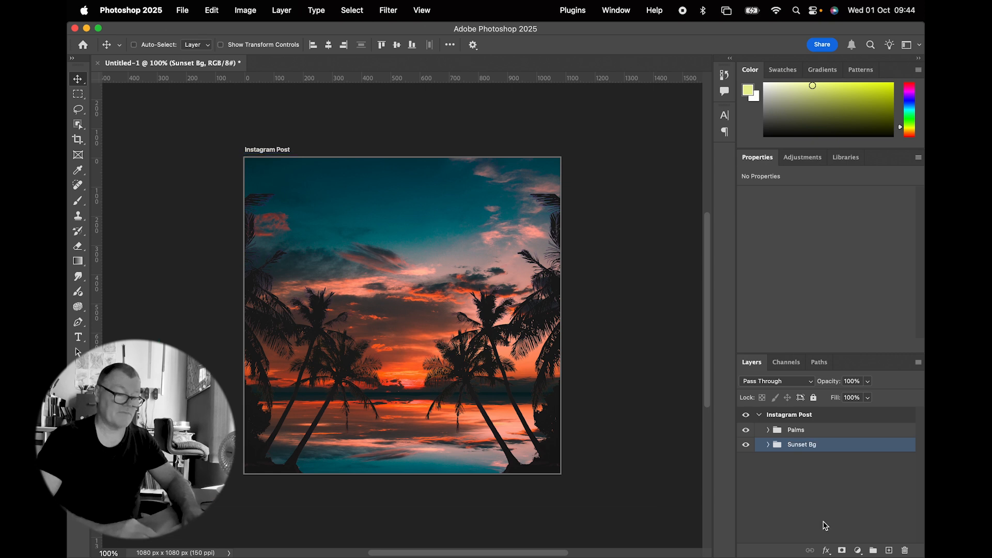
click(796, 485)
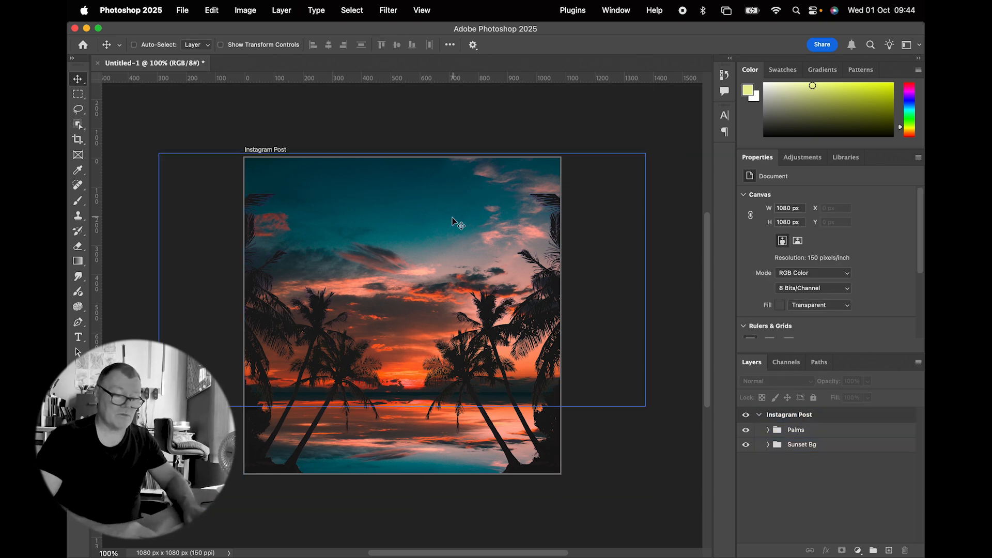
Step: Place Moon.png as an embedded image, scale it to about 6.42%, and position it in the upper sky at about X 336 px, Y 135 px
click(184, 11)
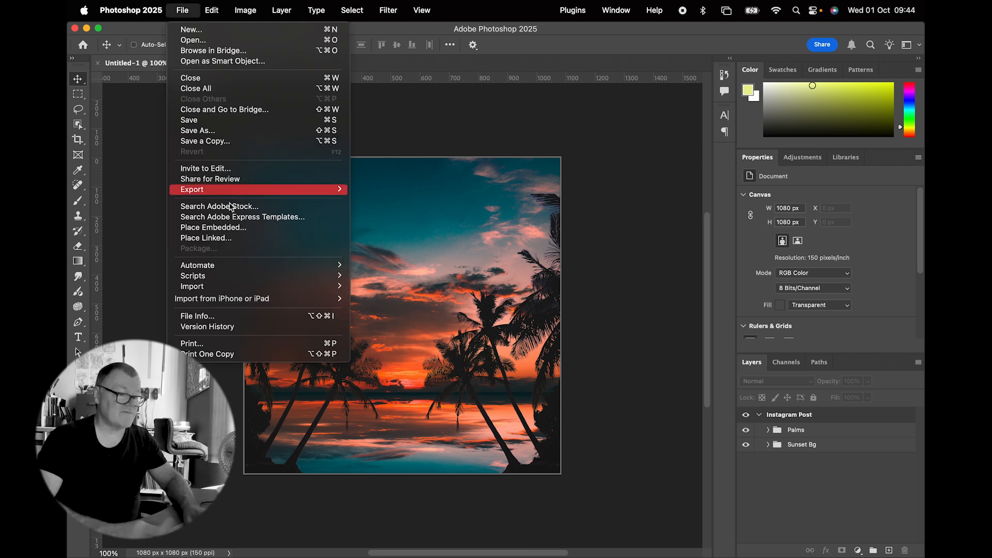
click(239, 231)
click(546, 178)
click(694, 333)
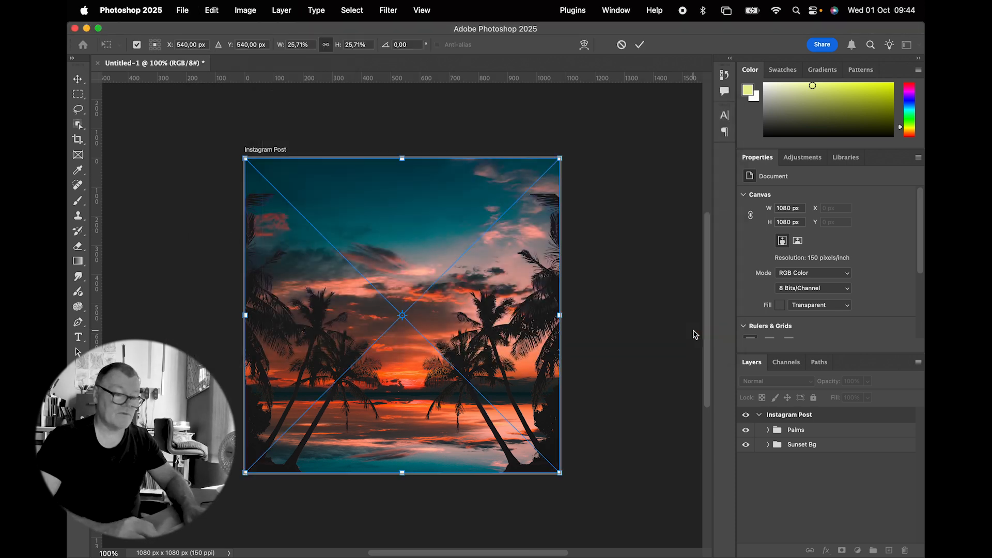
drag(561, 156, 462, 298)
drag(406, 342, 344, 228)
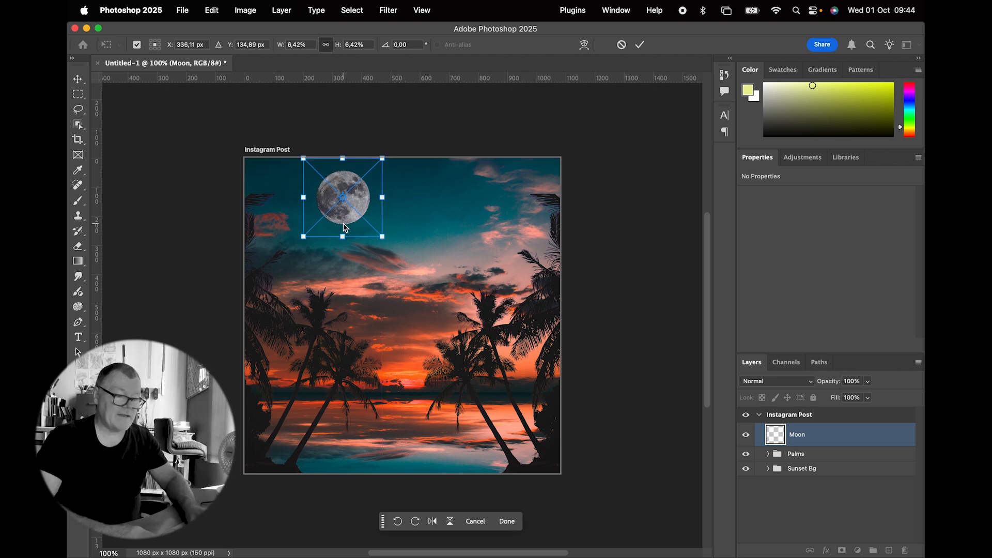
key(Return)
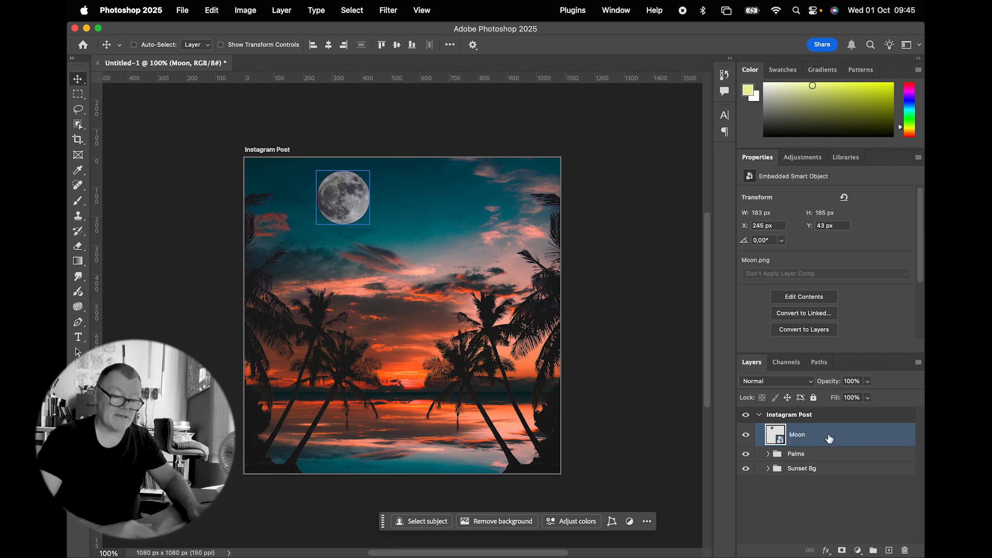
Step: In the Moon layer's Blending Options, split the Blend If black slider for Underlying Layer at 35 / 51
click(826, 551)
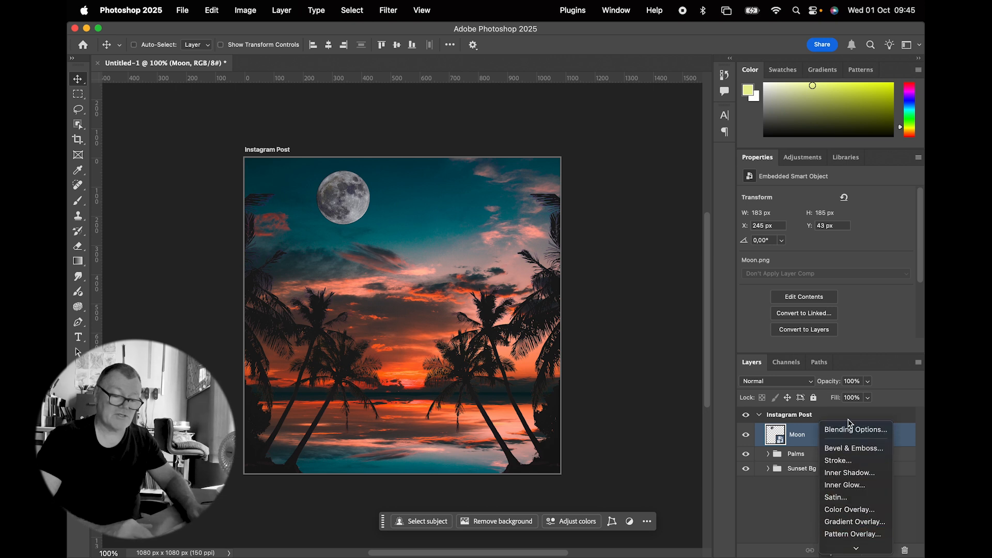
click(849, 429)
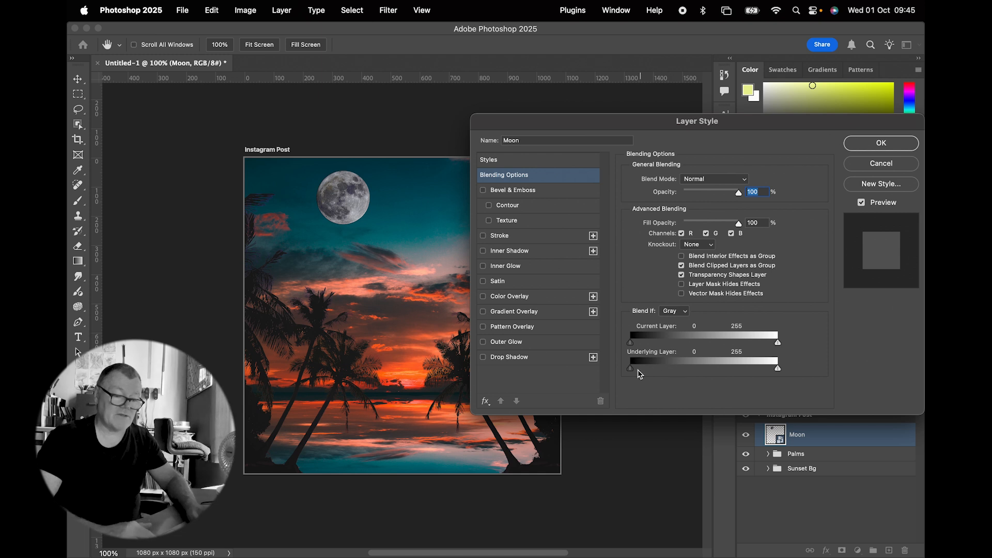
drag(631, 372, 661, 372)
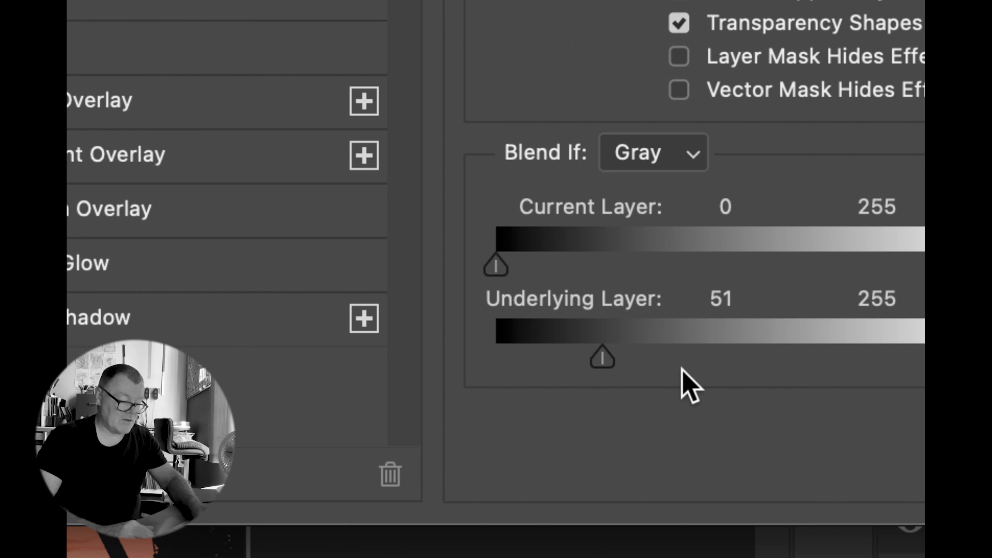
drag(601, 359, 567, 362)
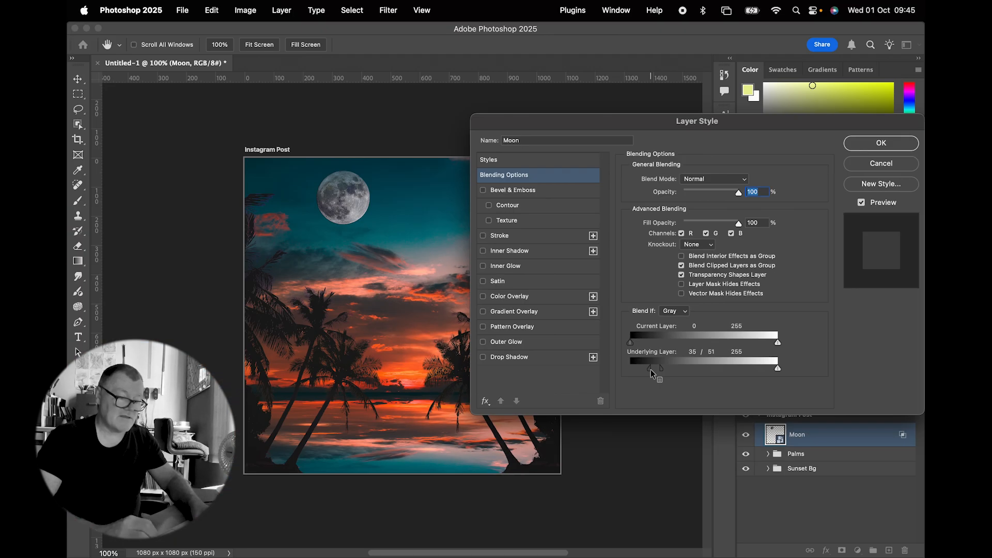
mouse_move(665, 372)
mouse_down()
mouse_move(677, 372)
mouse_move(660, 372)
mouse_up()
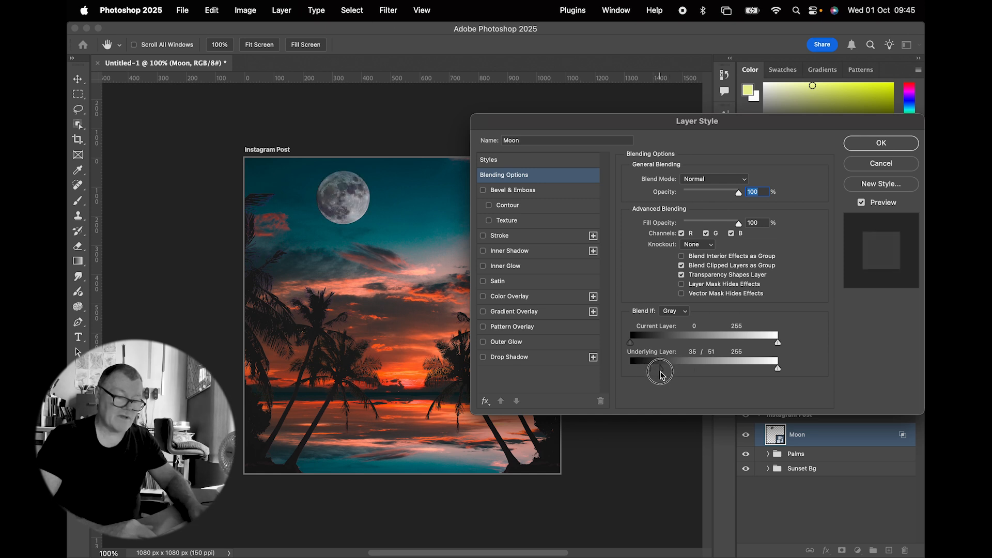
Step: Split the Moon's Blend If white slider for Current Layer at 165 / 199, set the Underlying Layer black to 35 / 54, and apply the style
mouse_move(779, 372)
mouse_down()
mouse_move(669, 366)
mouse_move(798, 379)
mouse_up()
drag(778, 344, 714, 345)
key(alt)
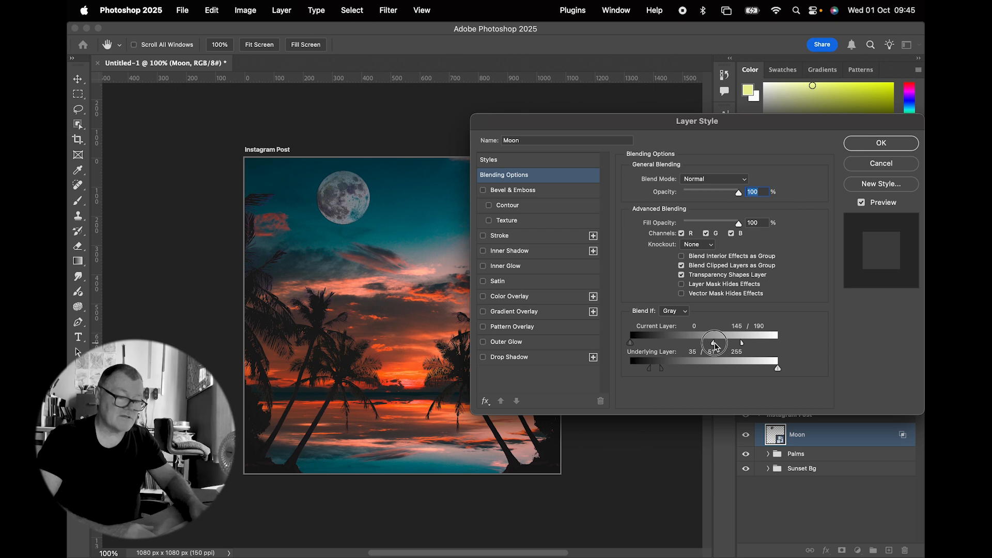
drag(661, 369, 664, 372)
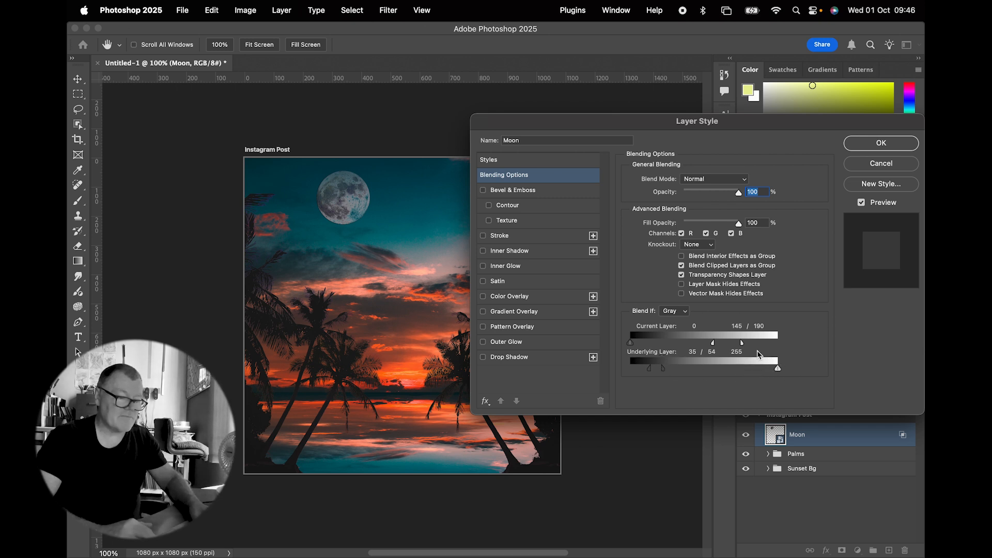
drag(715, 345, 746, 347)
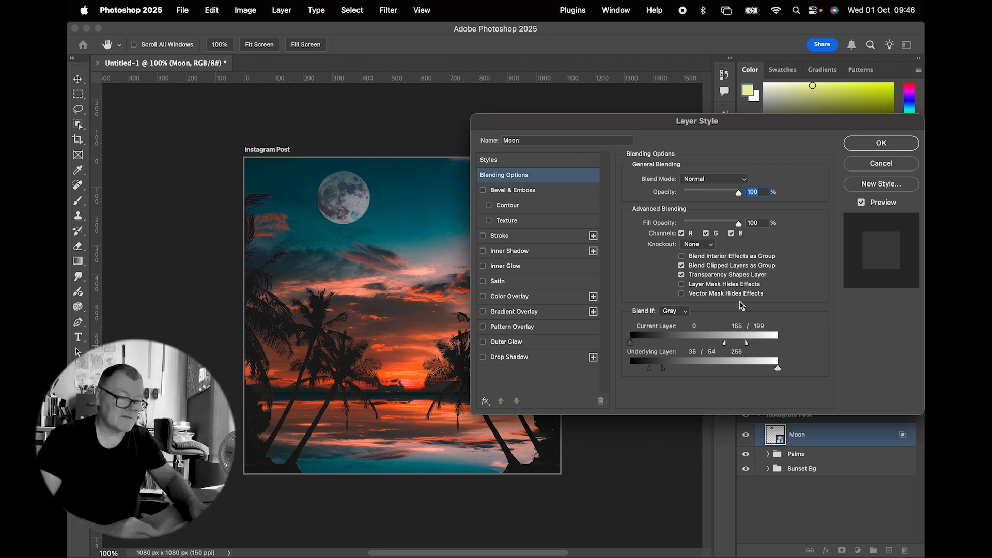
click(890, 146)
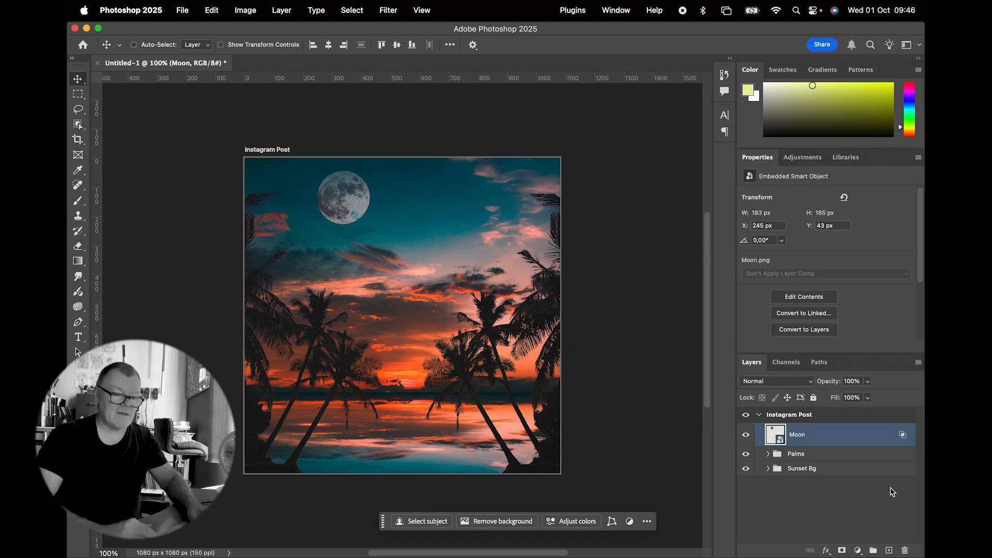
Step: Apply a Levels adjustment to the Moon layer with input levels 0 / 0.72 / 197 and output levels 18 / 248
click(844, 435)
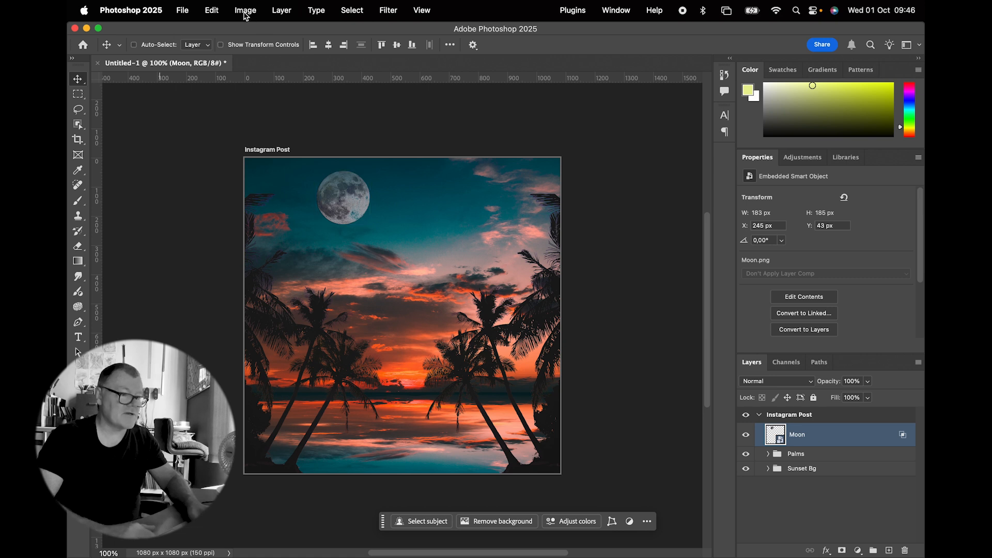
click(245, 11)
mouse_move(257, 49)
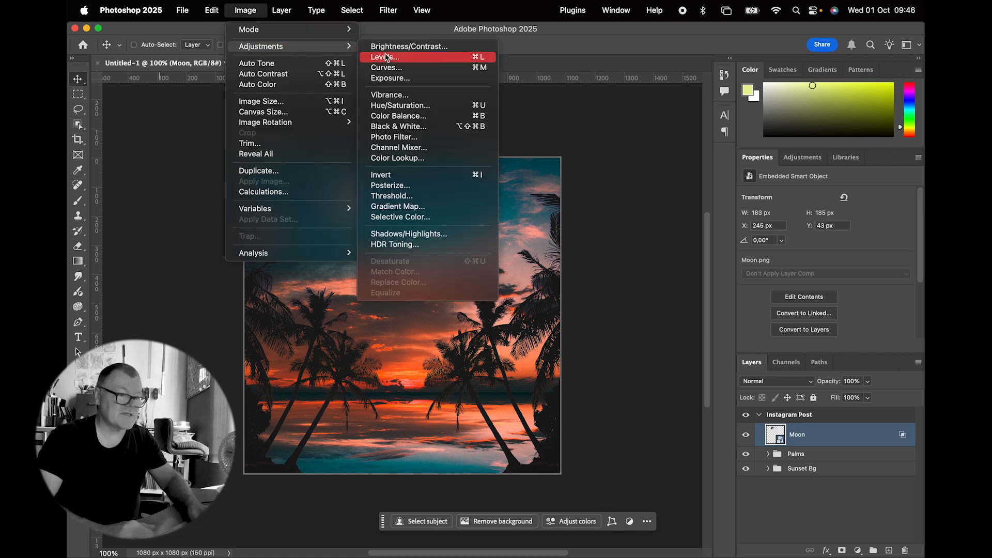
click(394, 60)
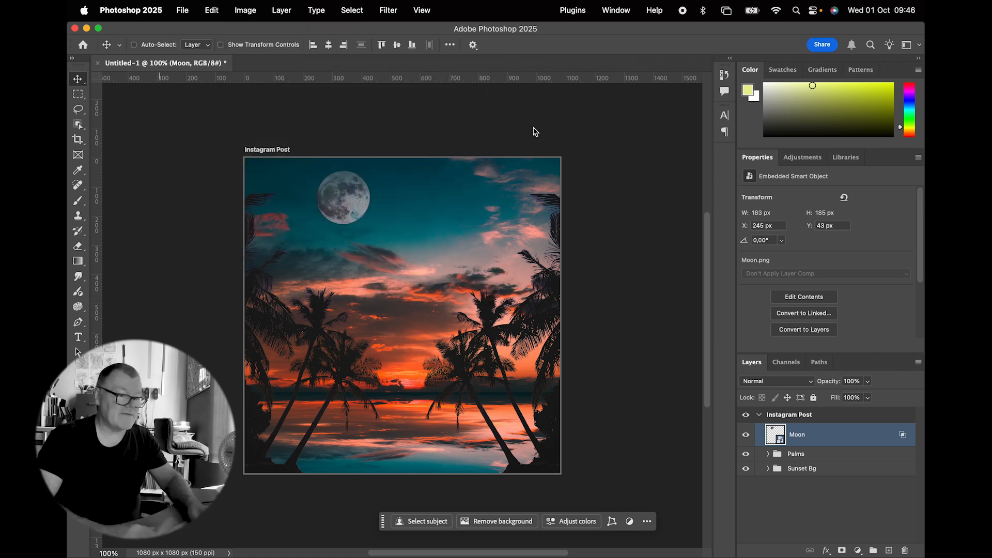
mouse_move(465, 257)
mouse_down()
mouse_move(476, 258)
mouse_move(449, 258)
mouse_move(483, 261)
mouse_move(470, 259)
mouse_up()
drag(539, 257, 509, 260)
mouse_move(539, 308)
mouse_down()
mouse_move(506, 305)
mouse_move(535, 305)
mouse_up()
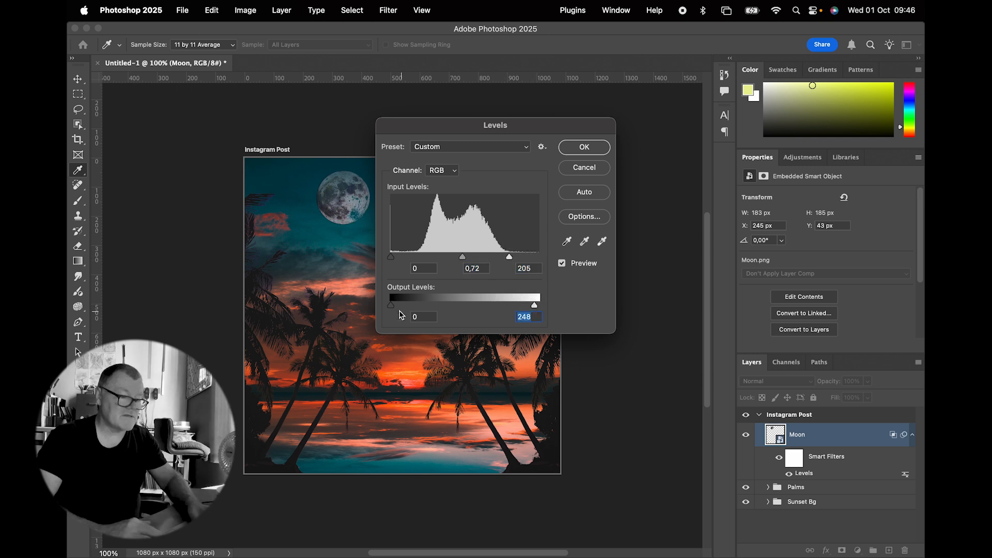
drag(391, 305, 401, 305)
drag(509, 257, 505, 258)
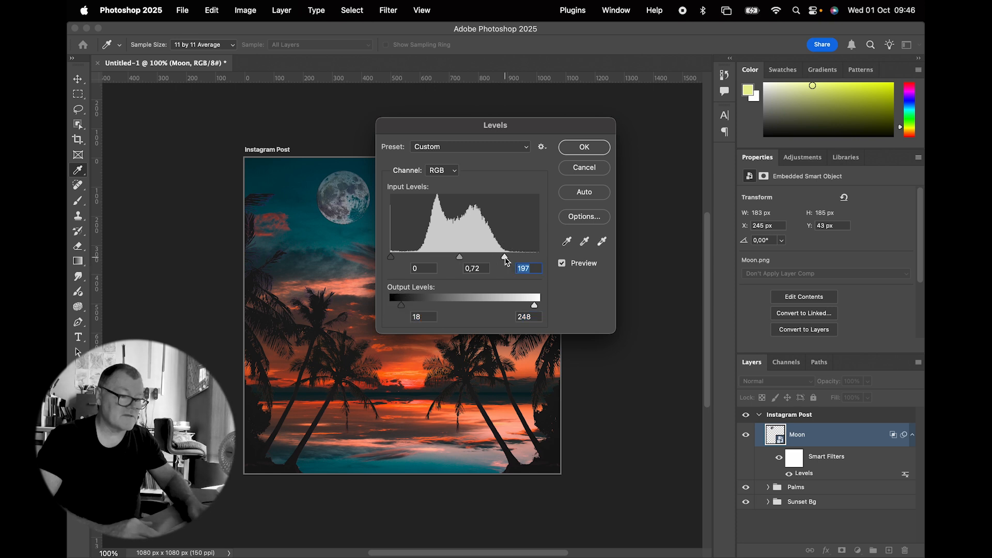
click(584, 148)
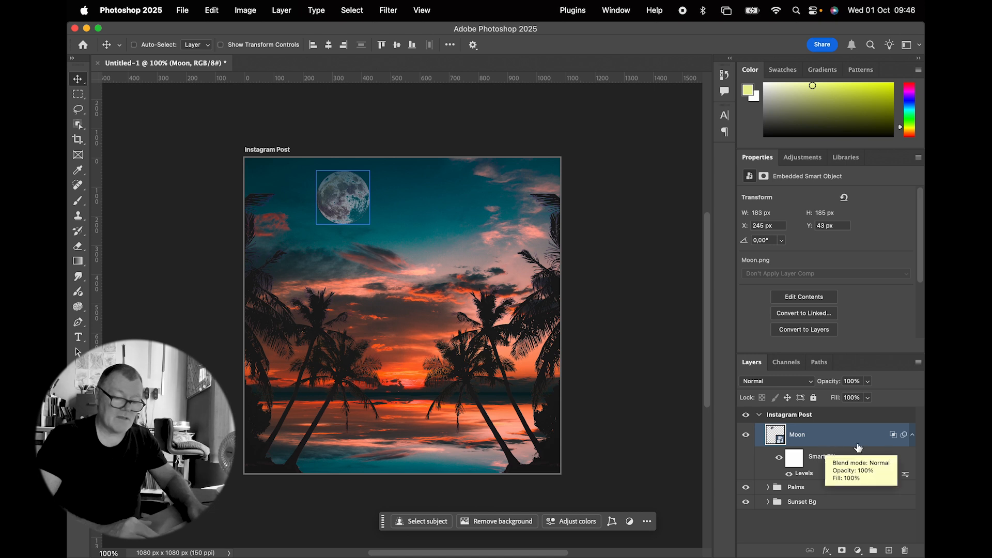
Step: In the Moon layer's Blending Options, set the Blend If white slider for Current Layer to 224 / 229 and apply the style
double_click(893, 435)
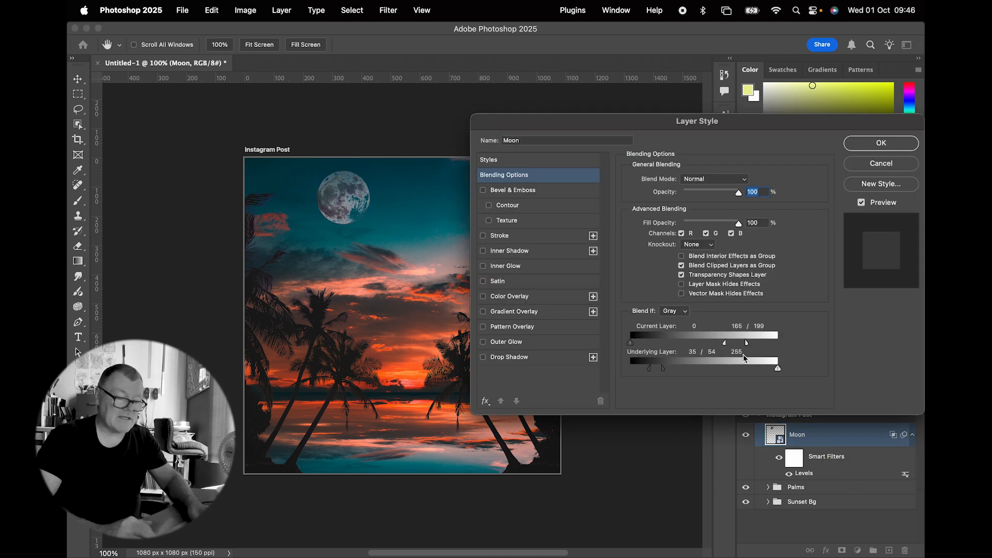
drag(726, 346, 761, 349)
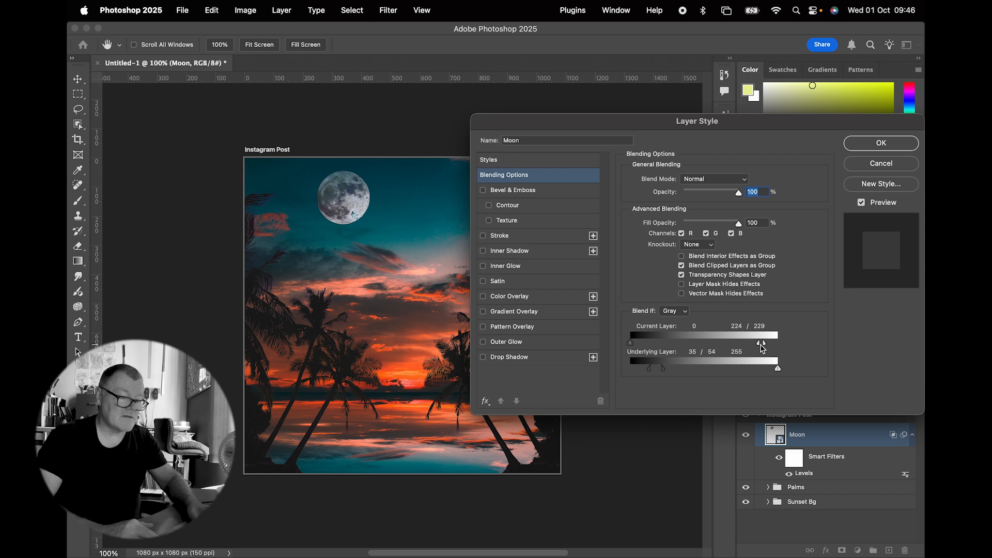
click(886, 149)
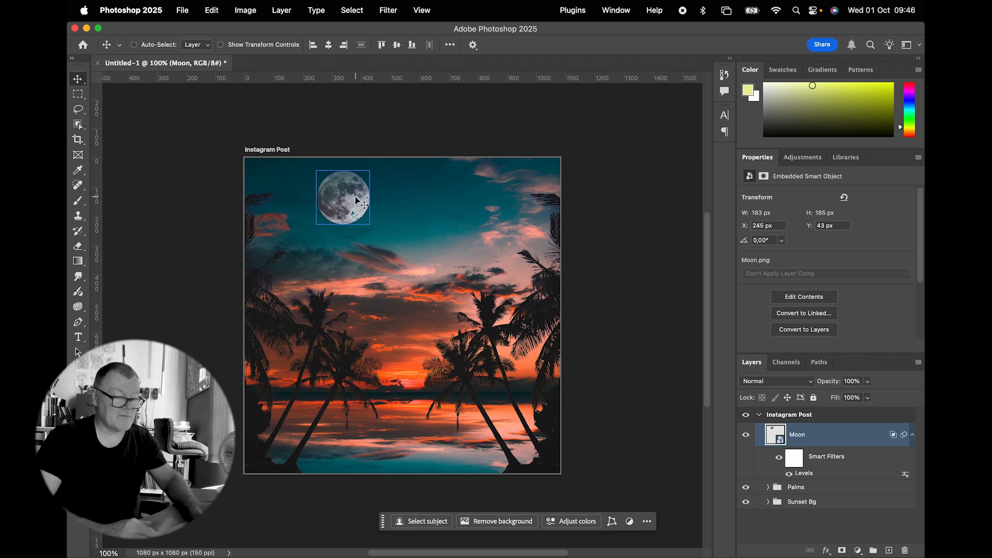
Step: Scale the moon down to about 4.55% around its centre, then collapse its smart filter list and deselect the layer
key(super+t)
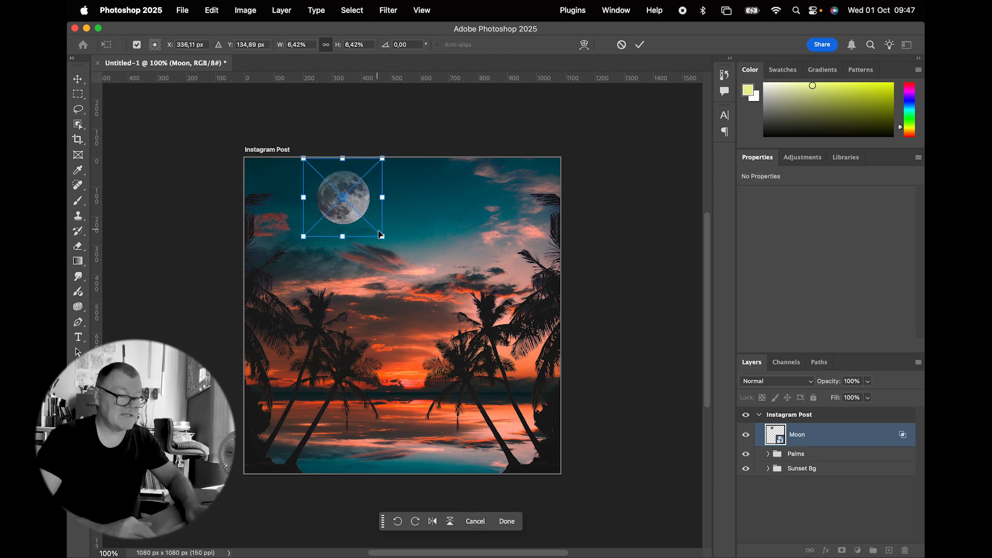
drag(382, 236, 370, 225)
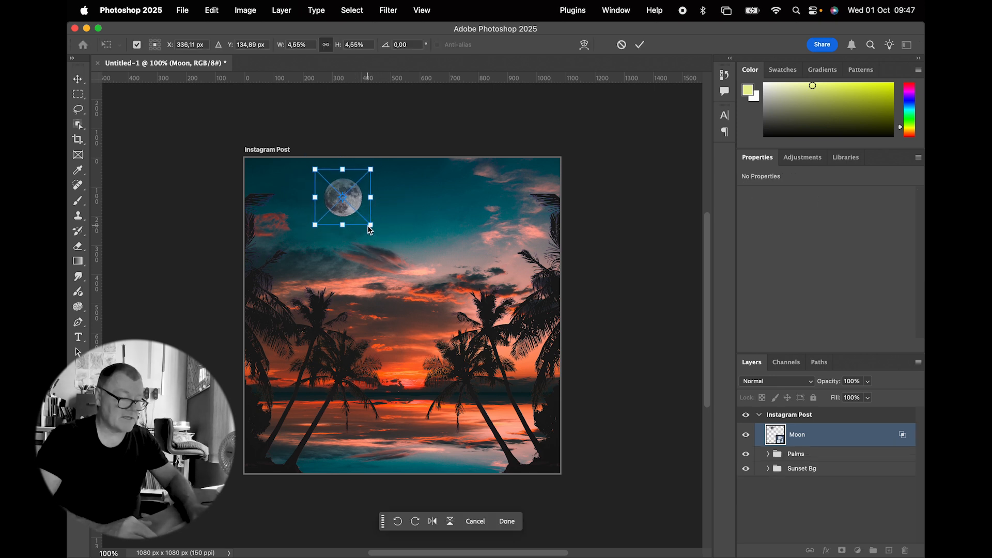
key(Return)
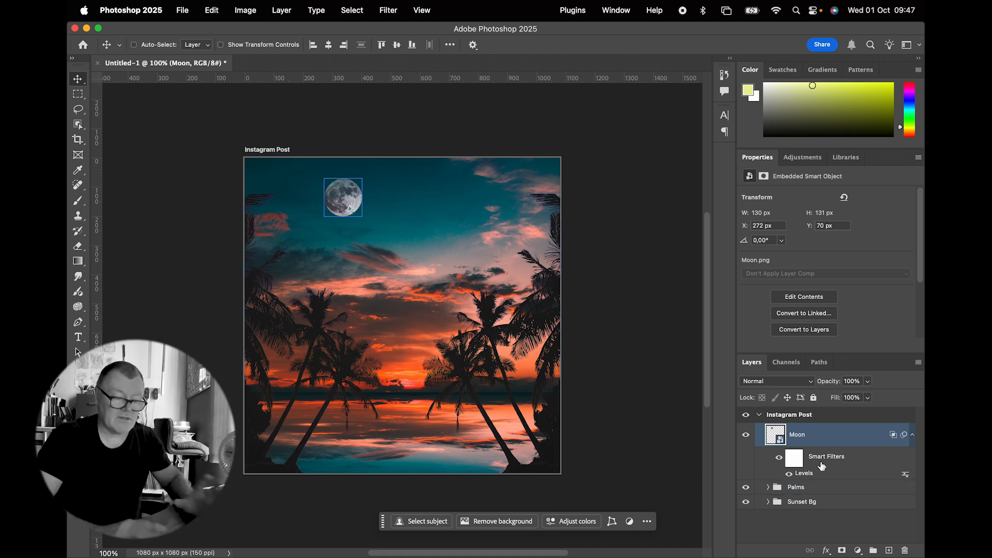
click(912, 436)
click(807, 525)
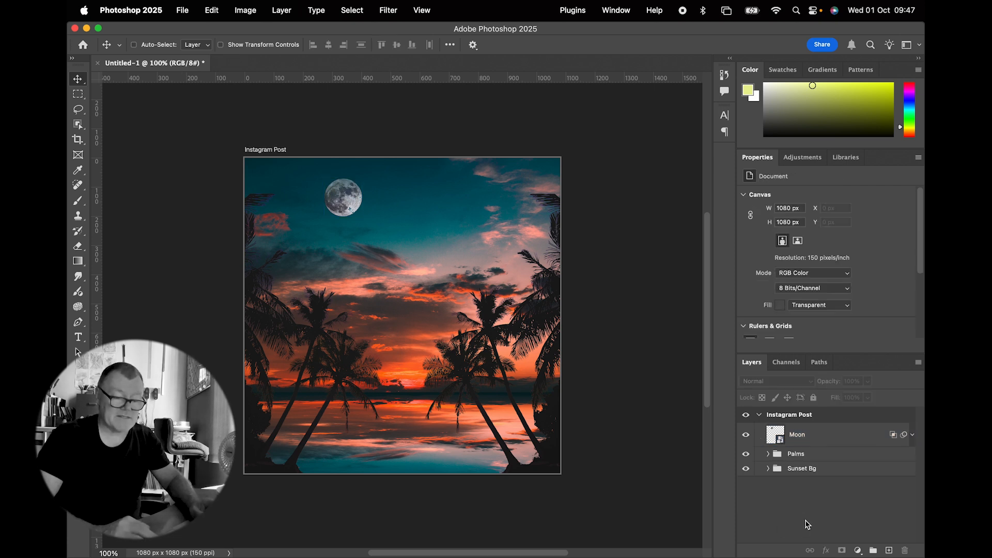
Step: Place CHILL.png as an embedded image, scale it to about 16.18%, and position it over the horizon at about X 540 px, Y 707 px
click(184, 11)
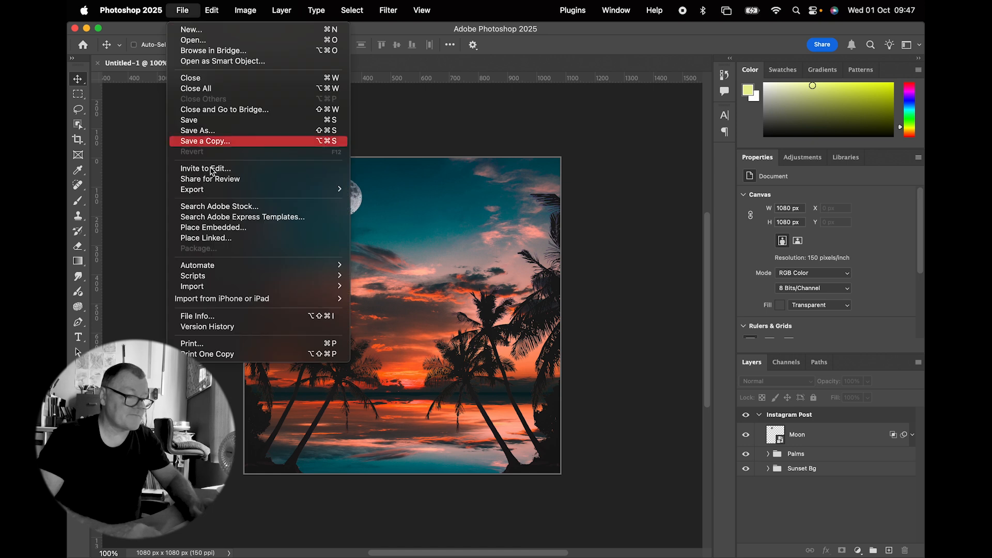
click(215, 227)
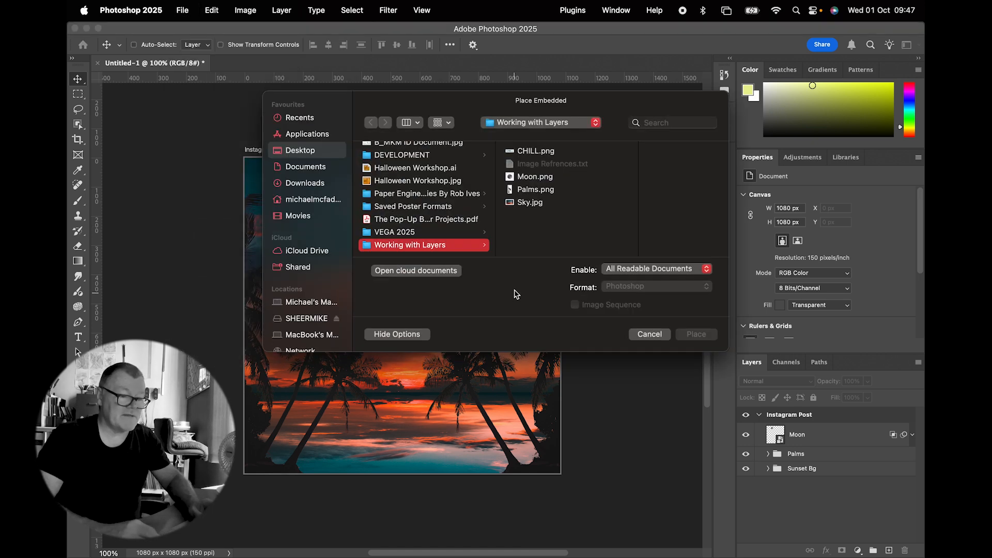
click(536, 151)
click(686, 334)
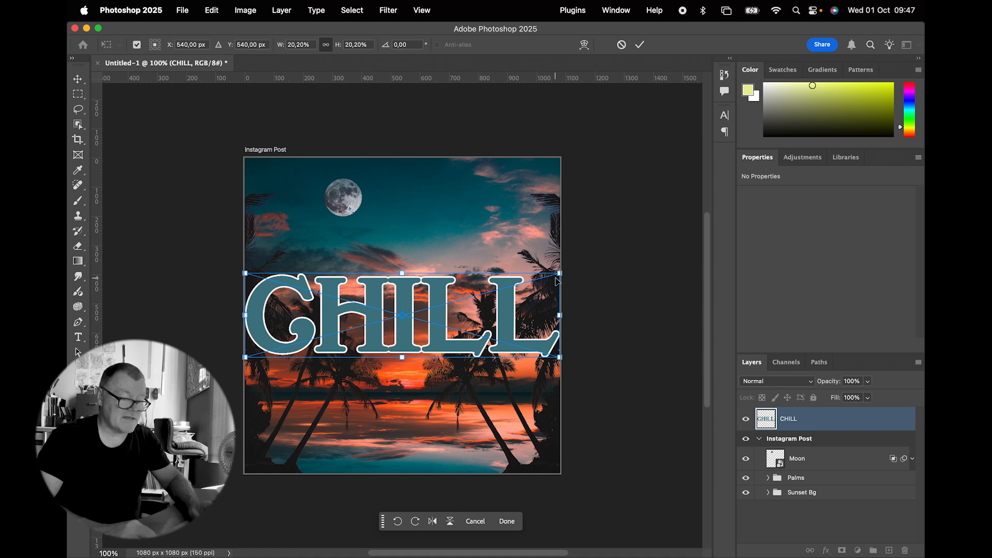
drag(560, 273, 487, 363)
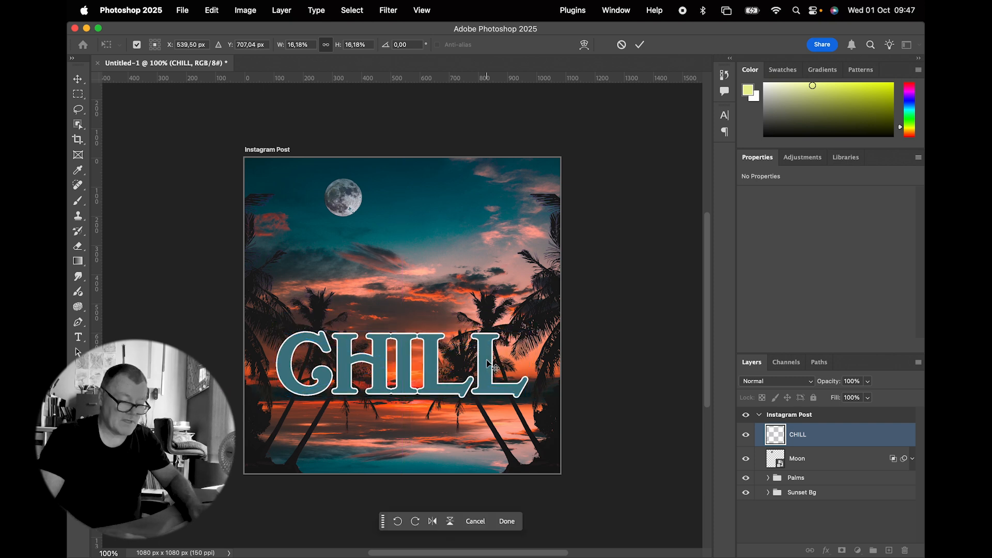
key(Return)
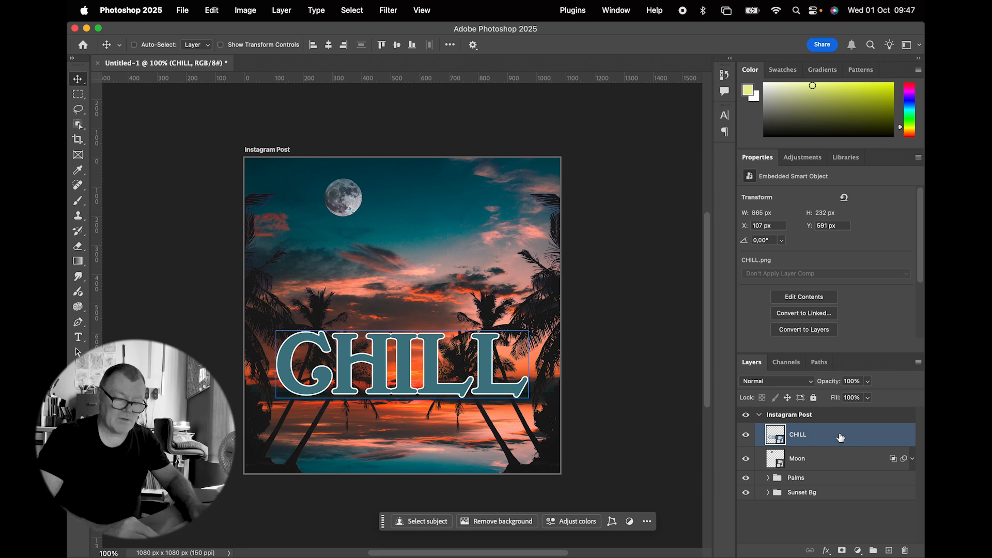
Step: Set the CHILL layer's blend mode to Color Dodge and move the layer between the Palms and Sunset Bg groups
click(811, 384)
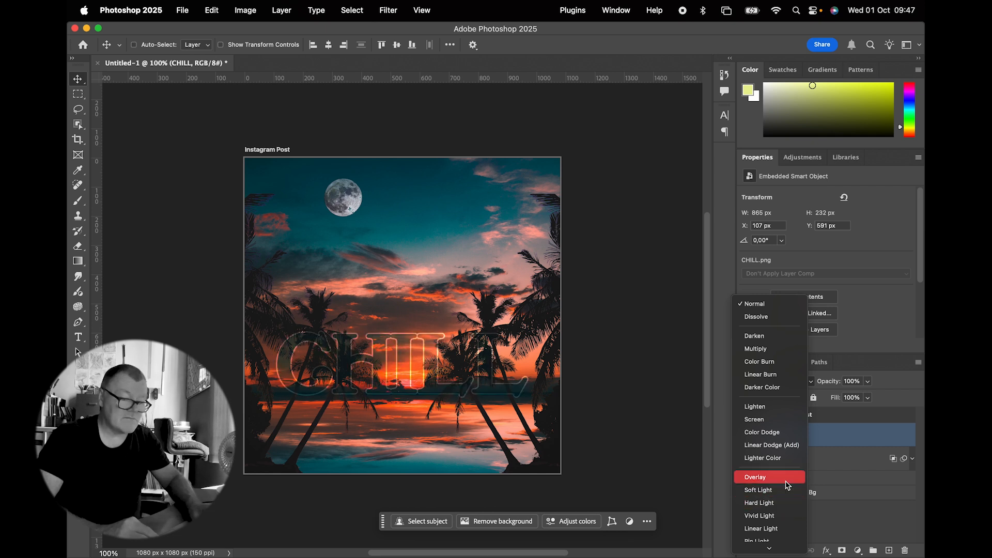
click(786, 436)
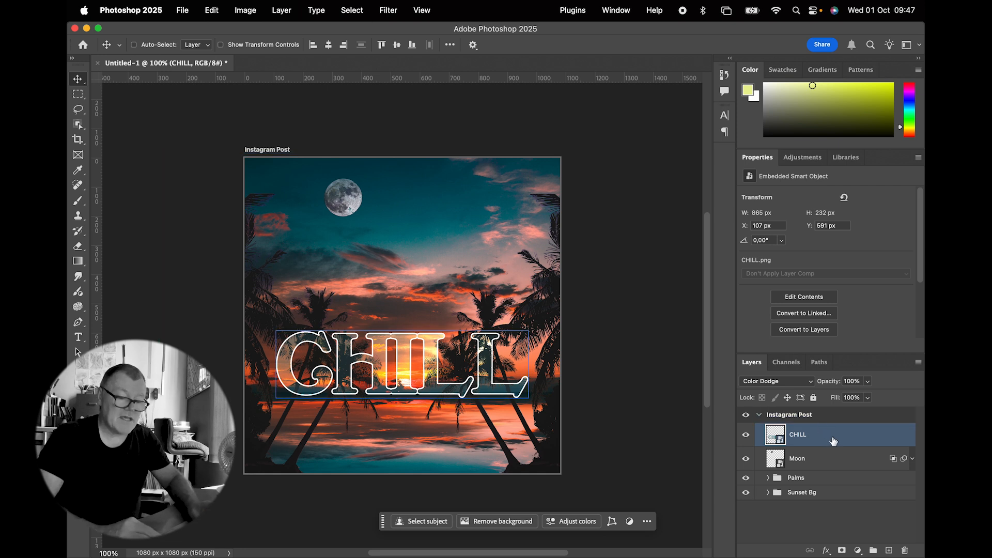
drag(828, 441, 824, 486)
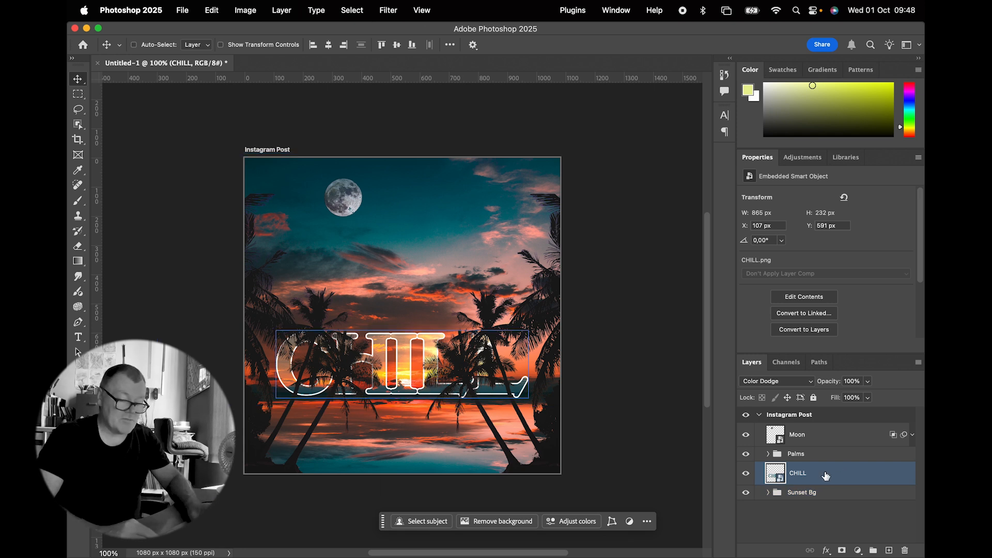
Step: Duplicate the CHILL layer and flip the copy vertically into a reflection about 164 px high below the original, at 51% opacity
key(super+j)
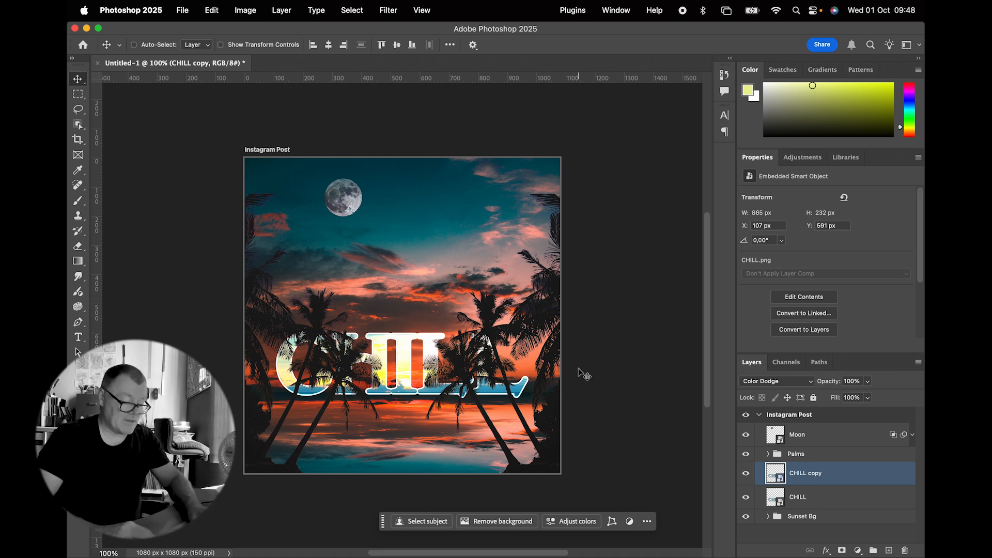
key(super+t)
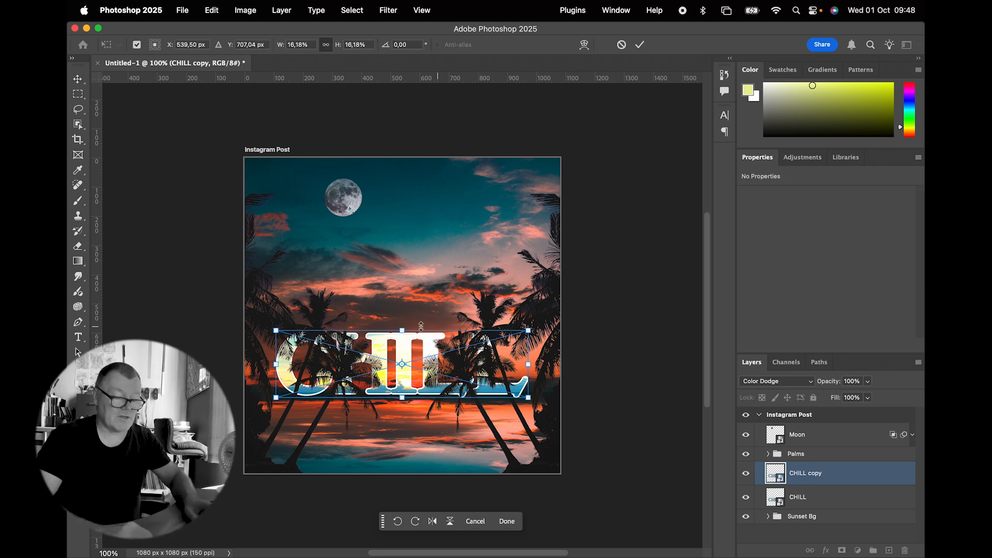
drag(406, 331, 400, 450)
key(Return)
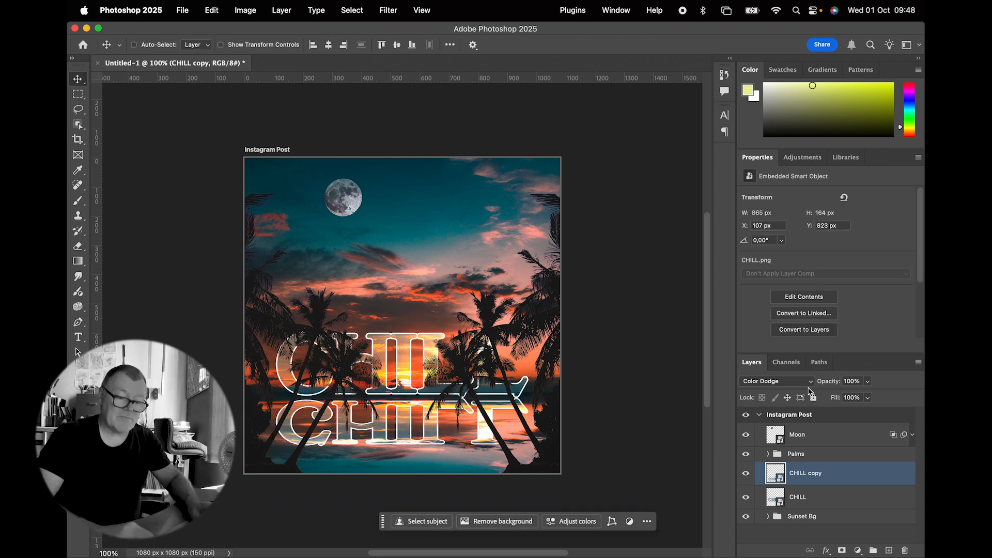
drag(829, 383, 799, 387)
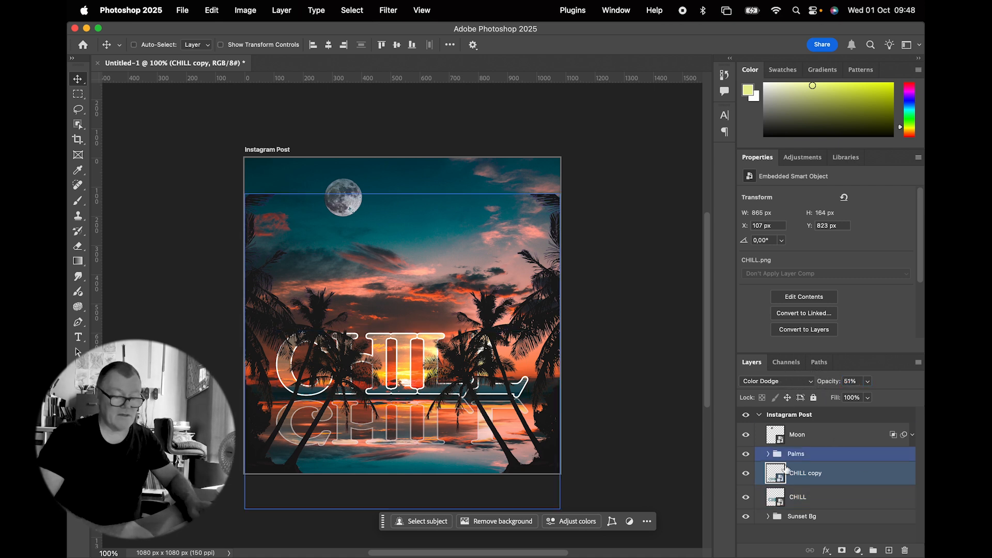
click(828, 534)
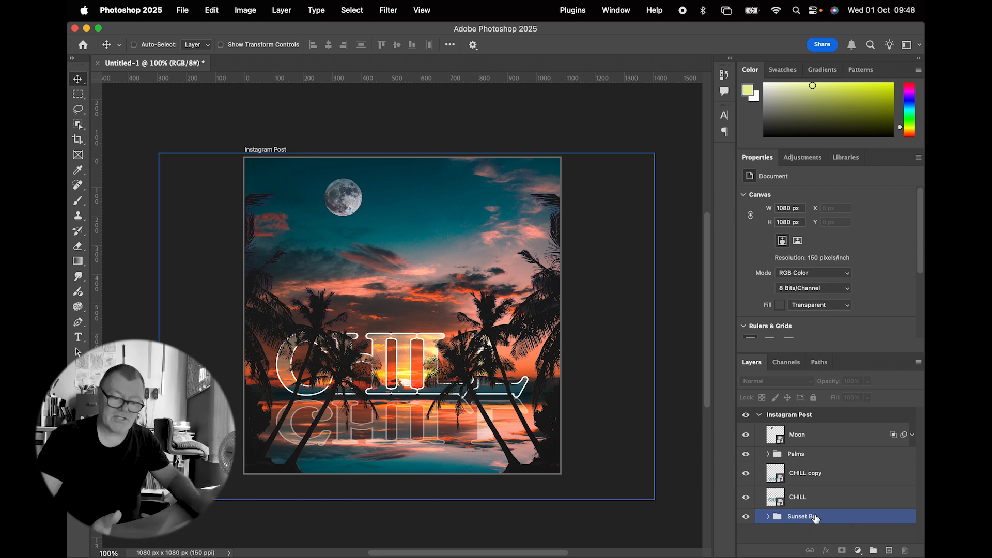
click(828, 532)
click(828, 517)
click(825, 455)
click(820, 436)
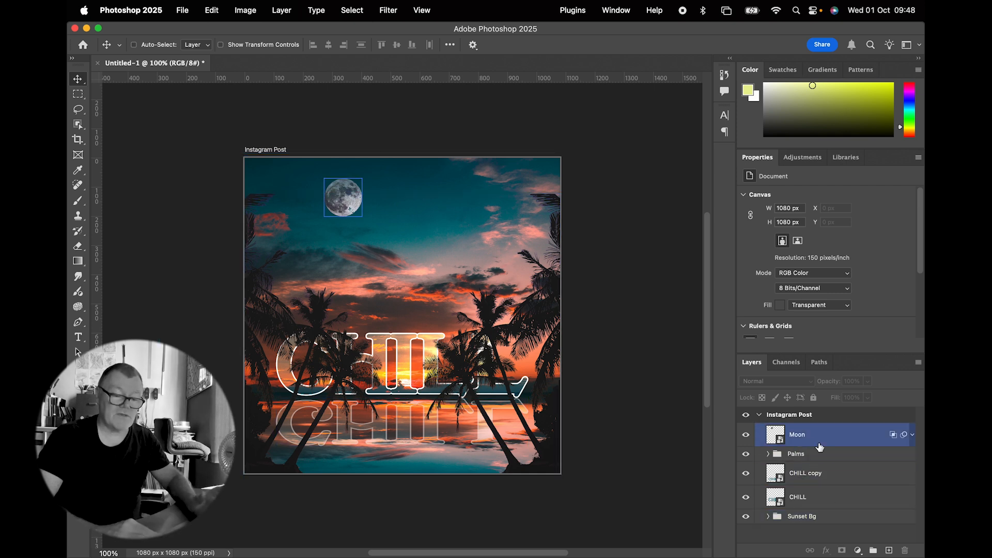
click(801, 520)
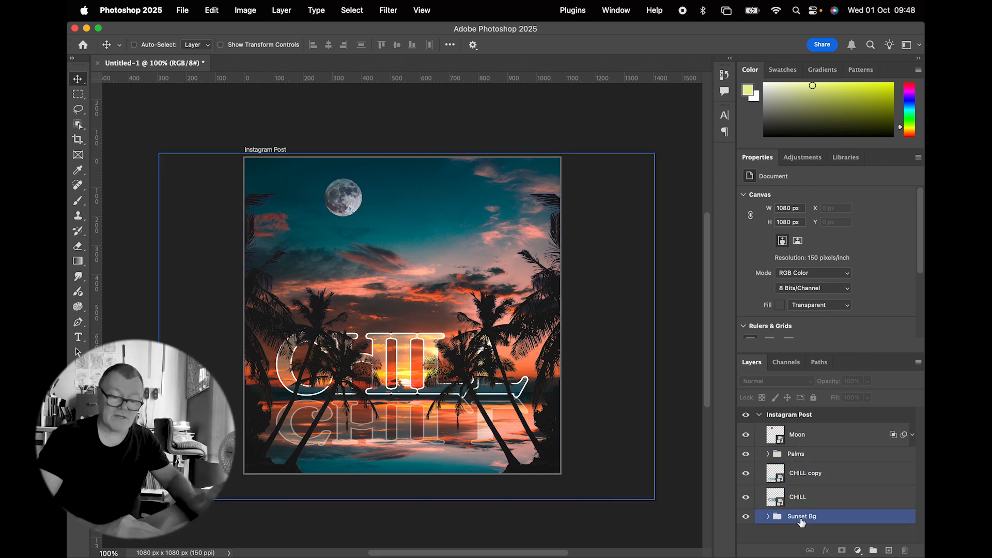
click(809, 504)
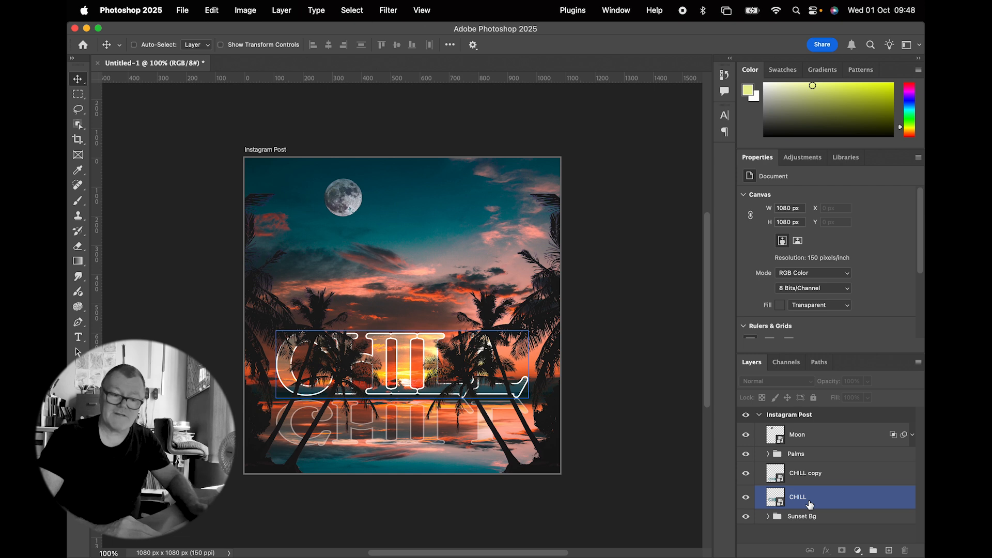
click(802, 473)
click(804, 455)
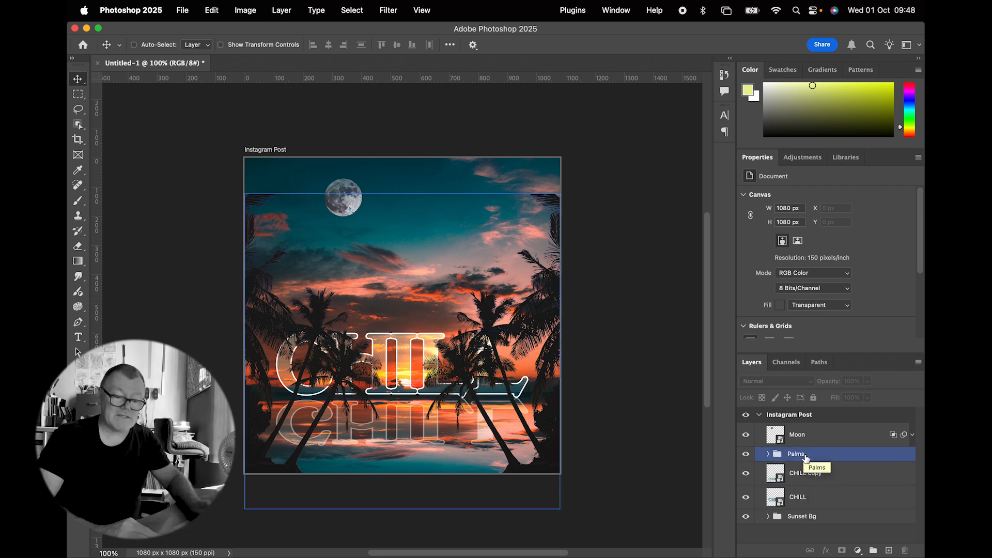
Step: Group the CHILL copy and CHILL layers in a group named Text
click(806, 472)
super+click(811, 502)
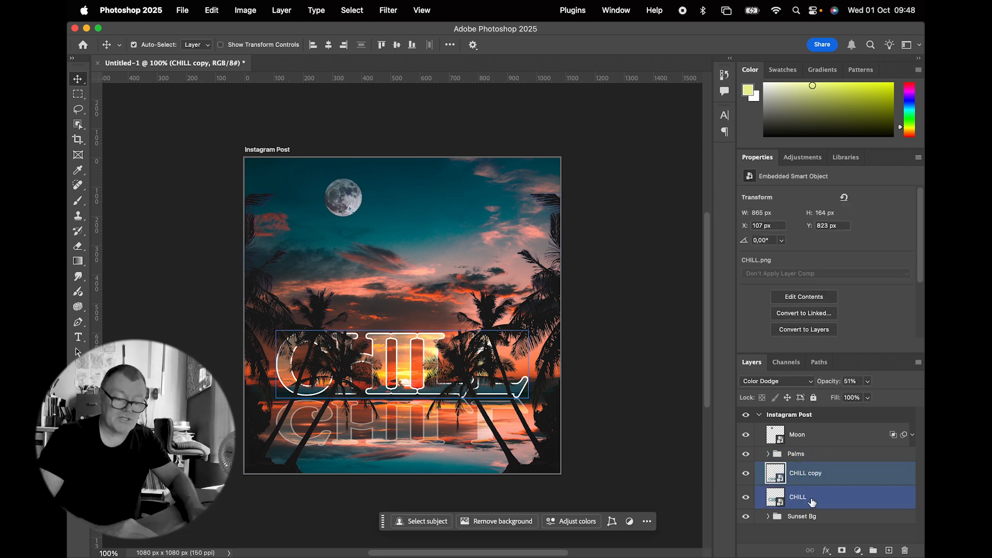
key(super+g)
super+click(795, 482)
double_click(795, 473)
text(Text)
key(Return)
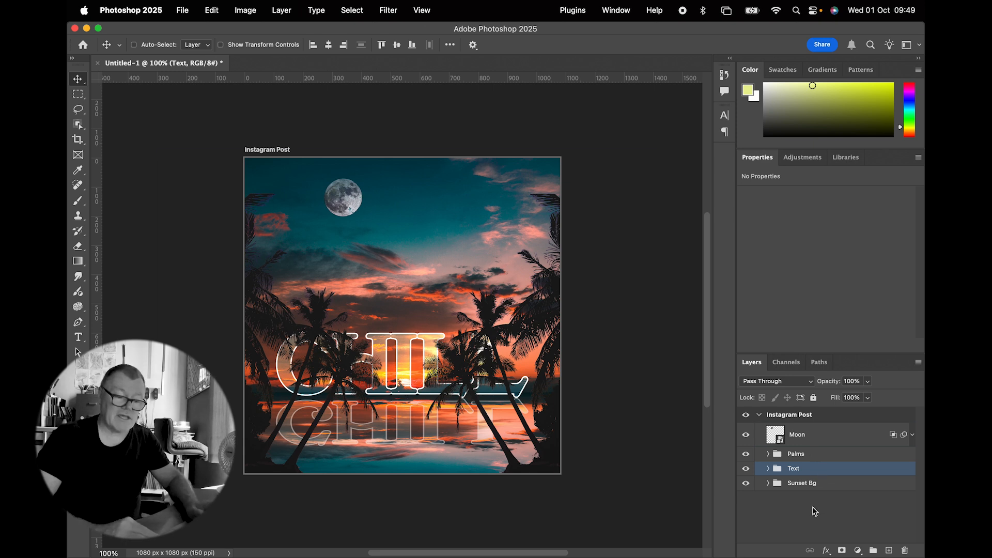
click(815, 511)
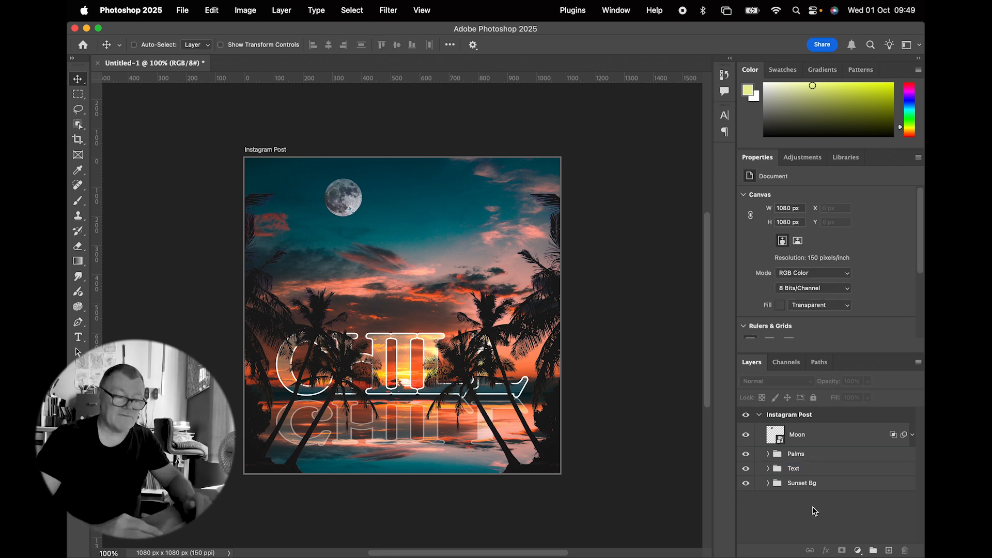